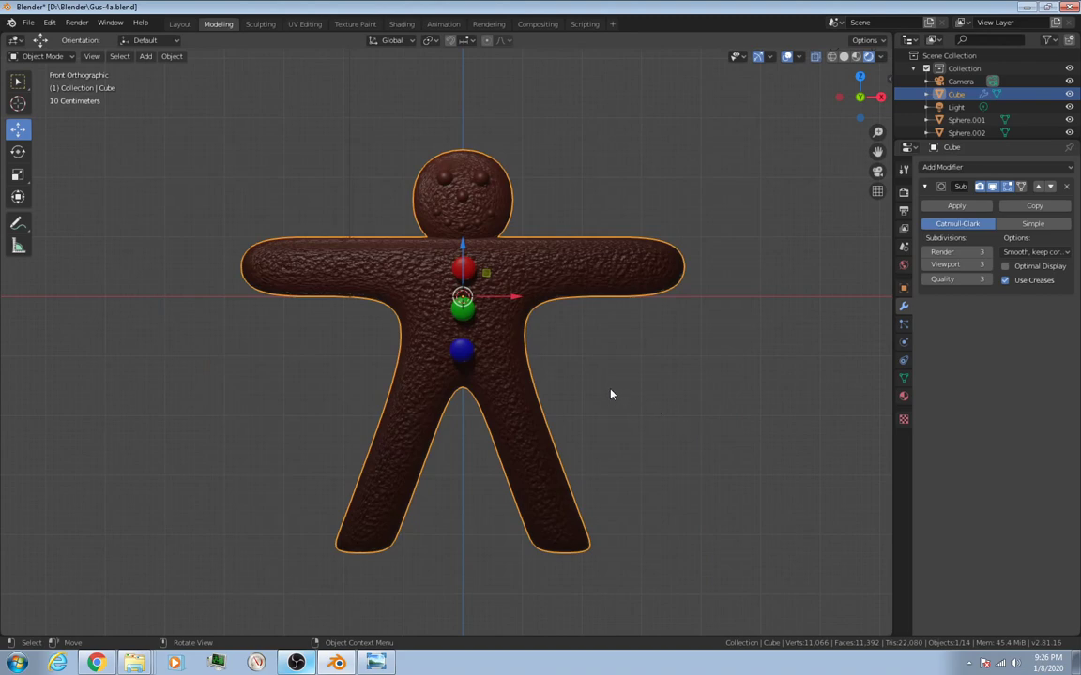
Step: Select the gingerbread body and start a move, then cancel it so the body stays put
left_click(582, 273)
key("g")
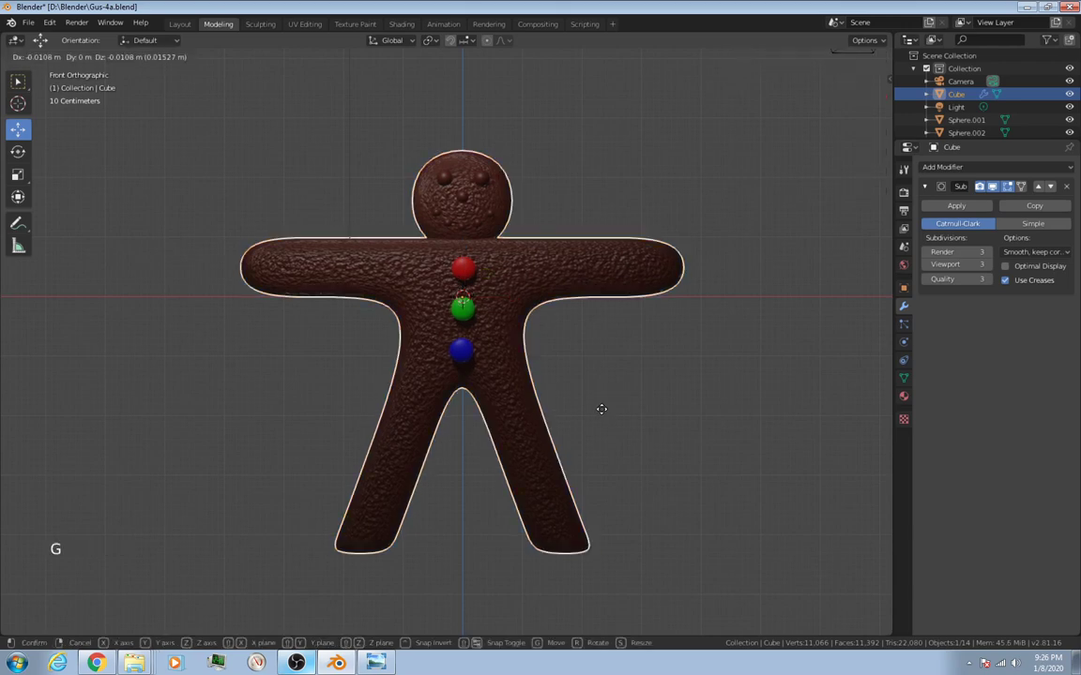
right_click(720, 390)
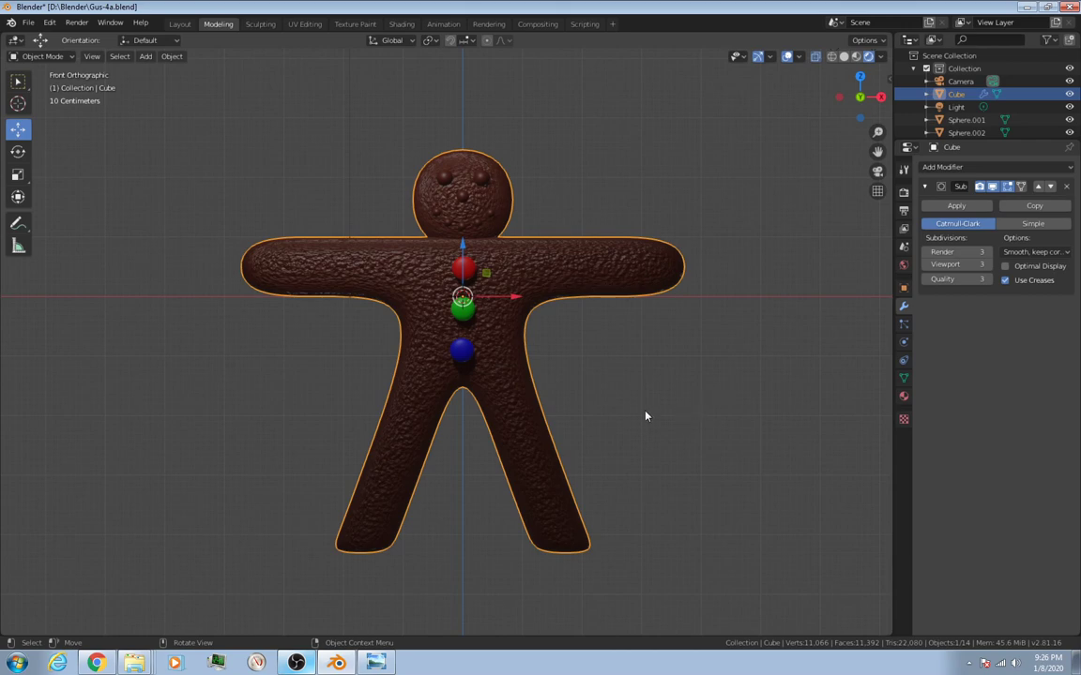
Step: Add an armature at a 3D cursor between the legs, scaled down to about 0.929
key("a")
key("a")
key("a")
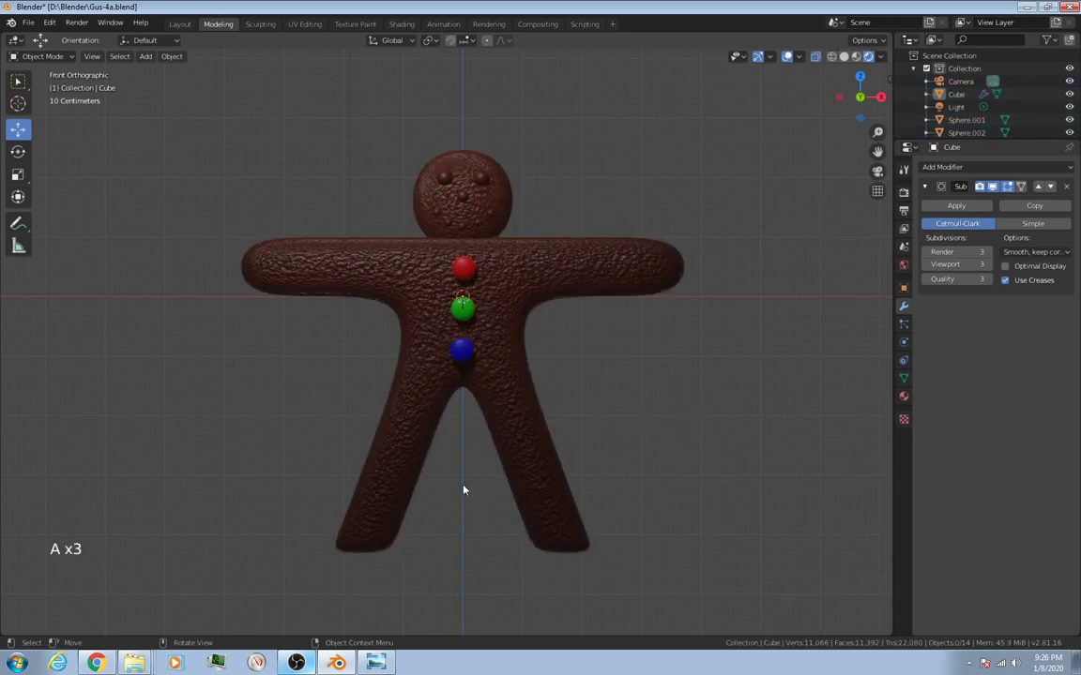
left_click(463, 489)
right_click(463, 484, "shift")
key("shift+a")
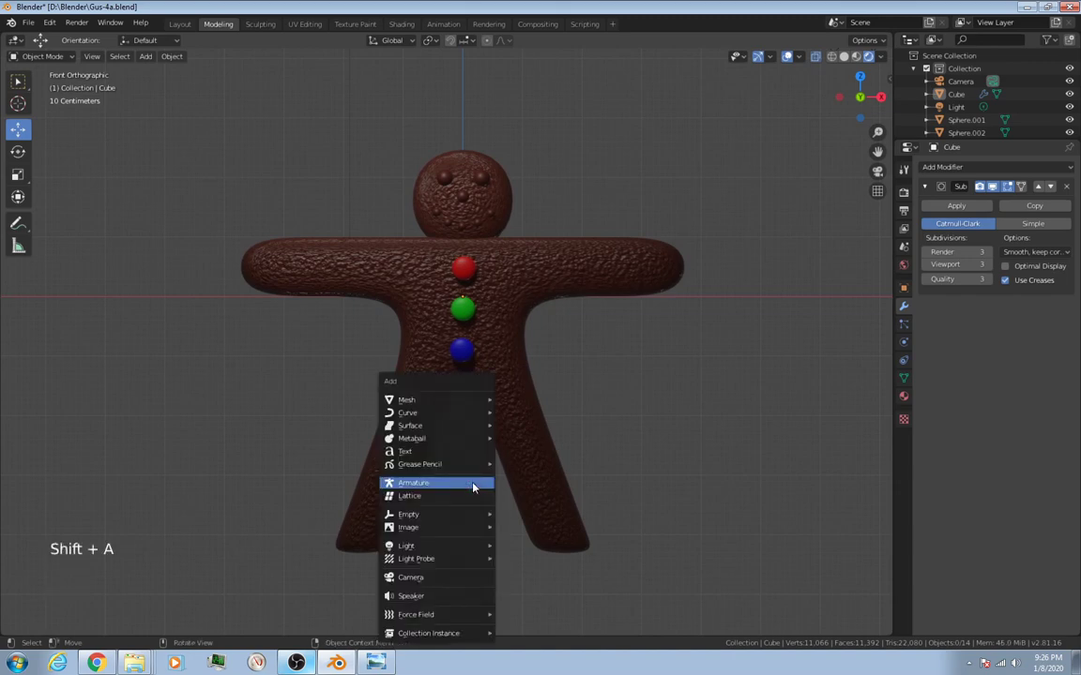
left_click(473, 487)
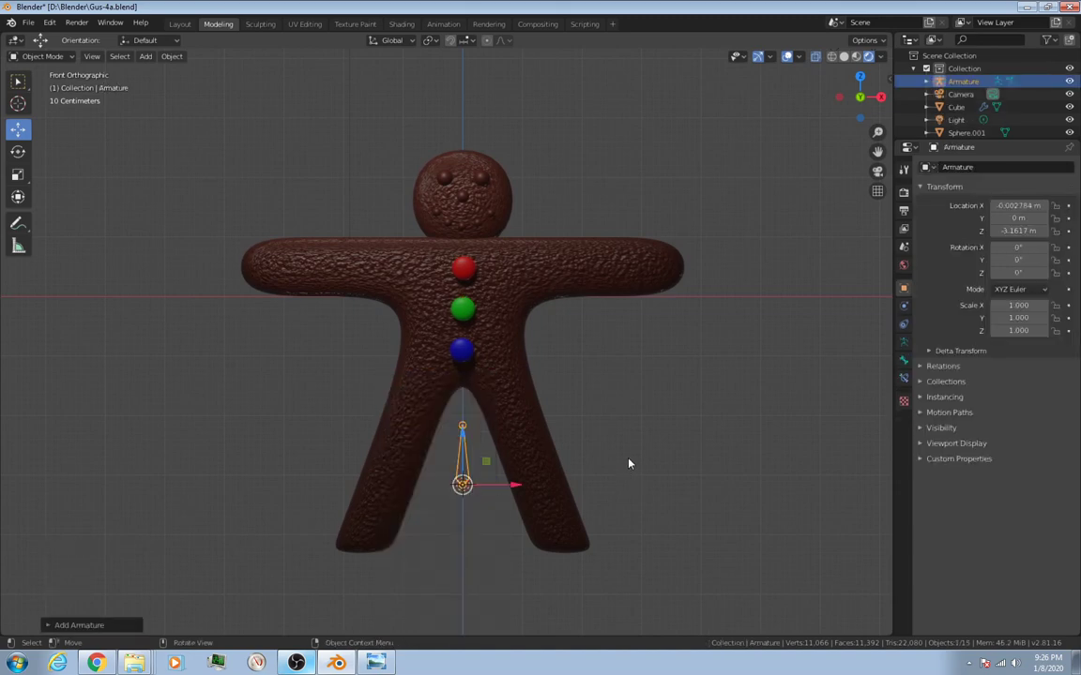
key("s")
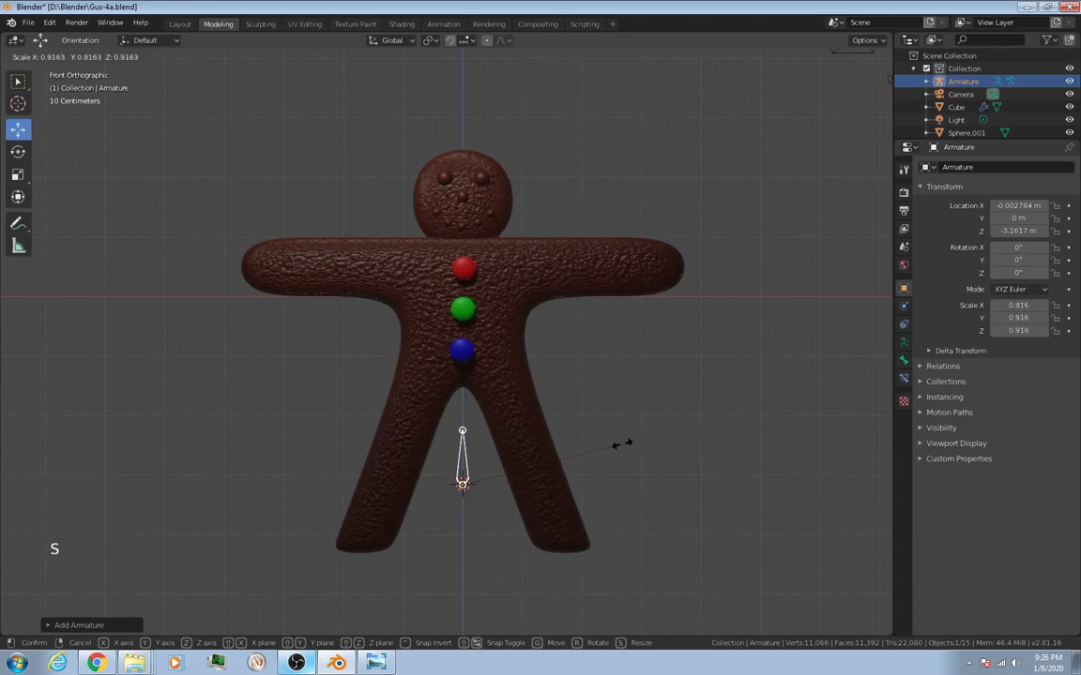
left_click(624, 444)
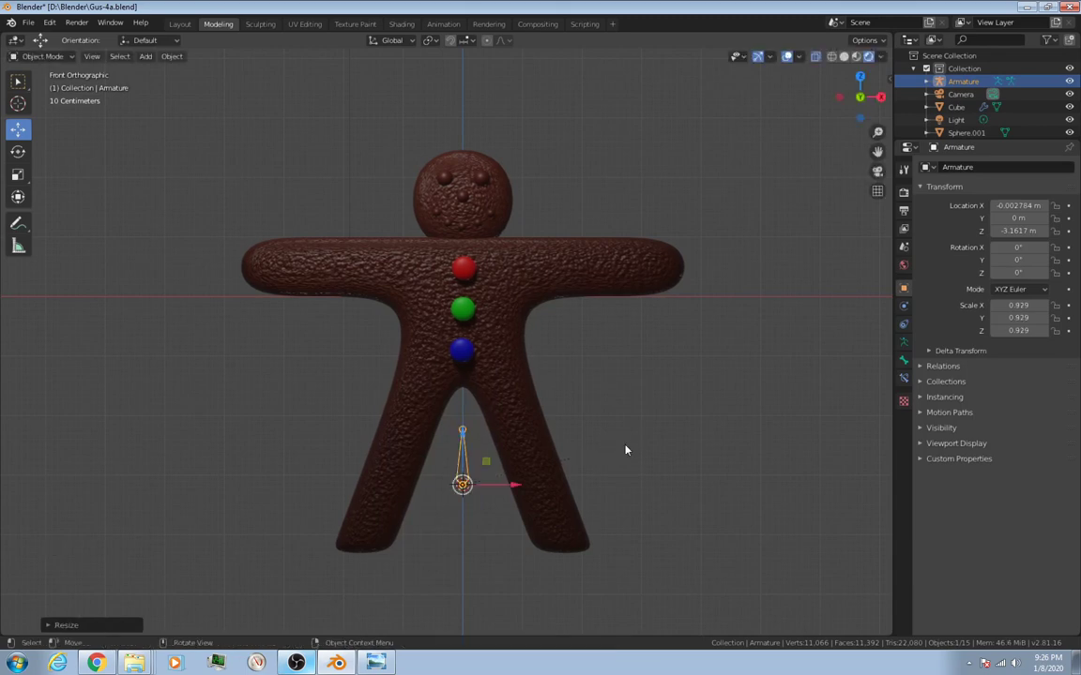
Step: In side view, slide the armature behind the body along Y and name its bone 'Root'
key("KP_3")
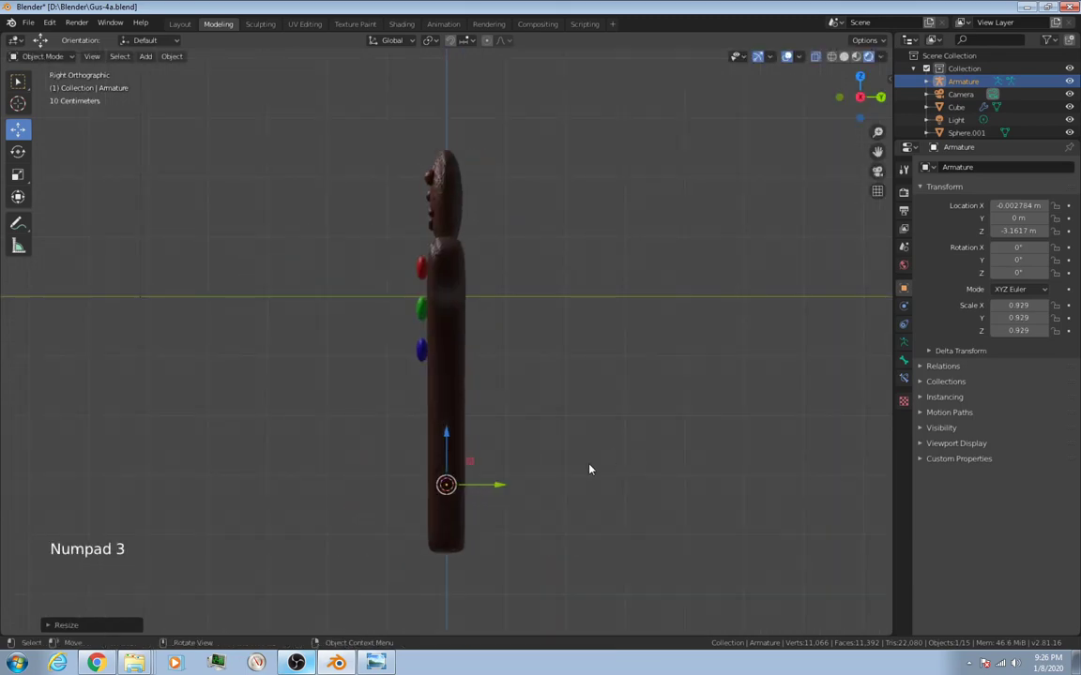
left_click_drag(495, 486, 546, 485)
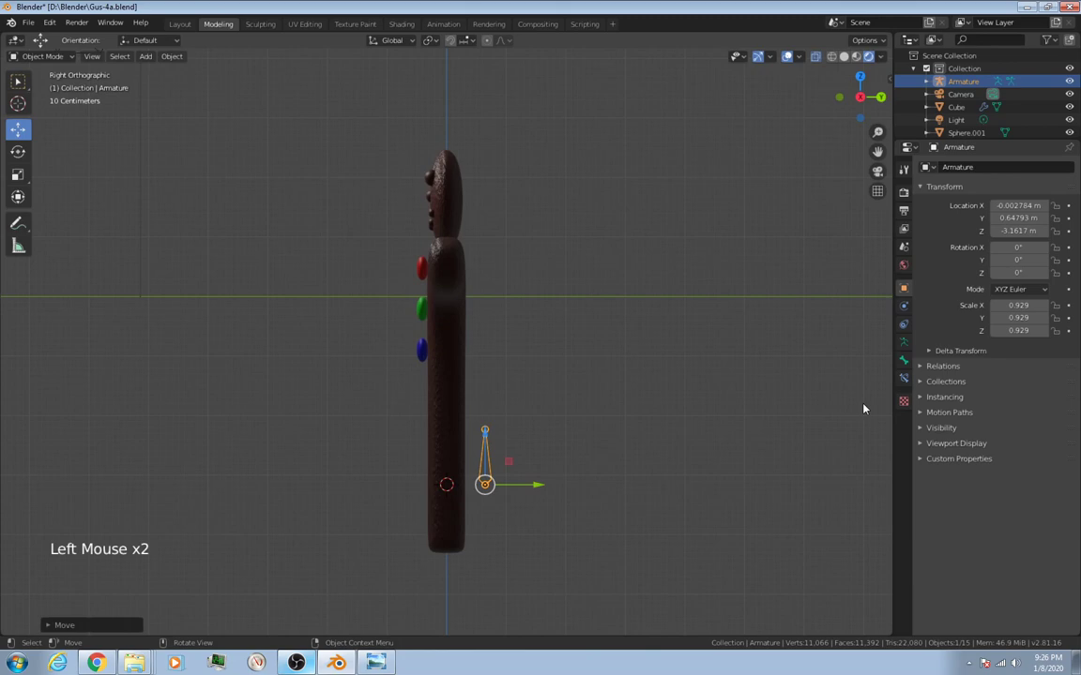
left_click(904, 380)
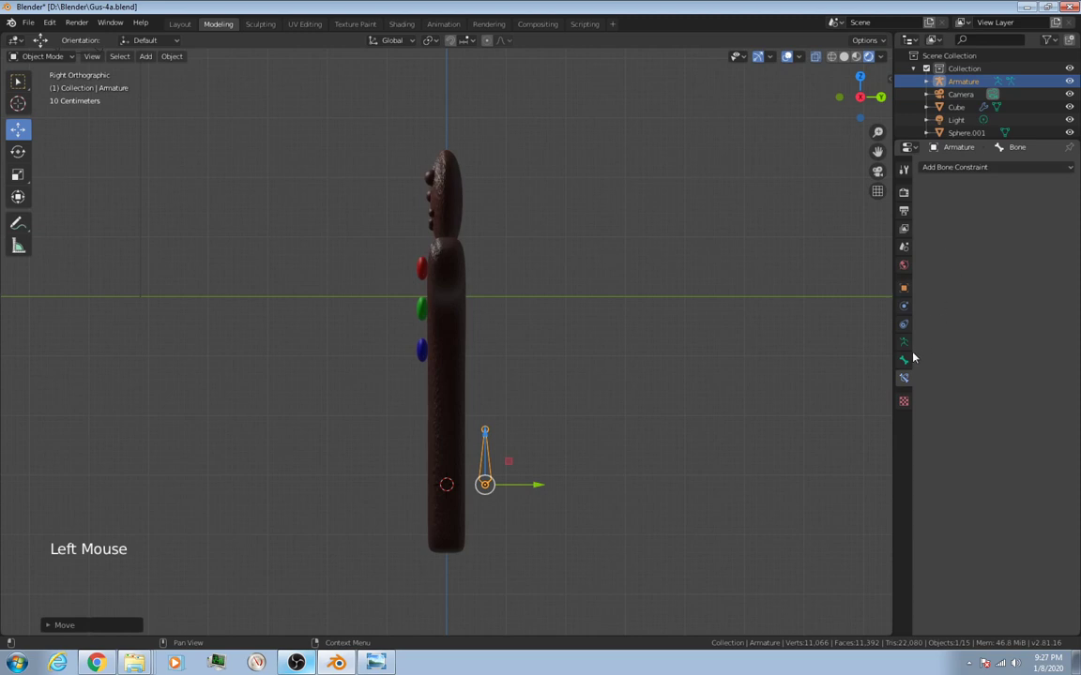
left_click(904, 361)
left_click(978, 167)
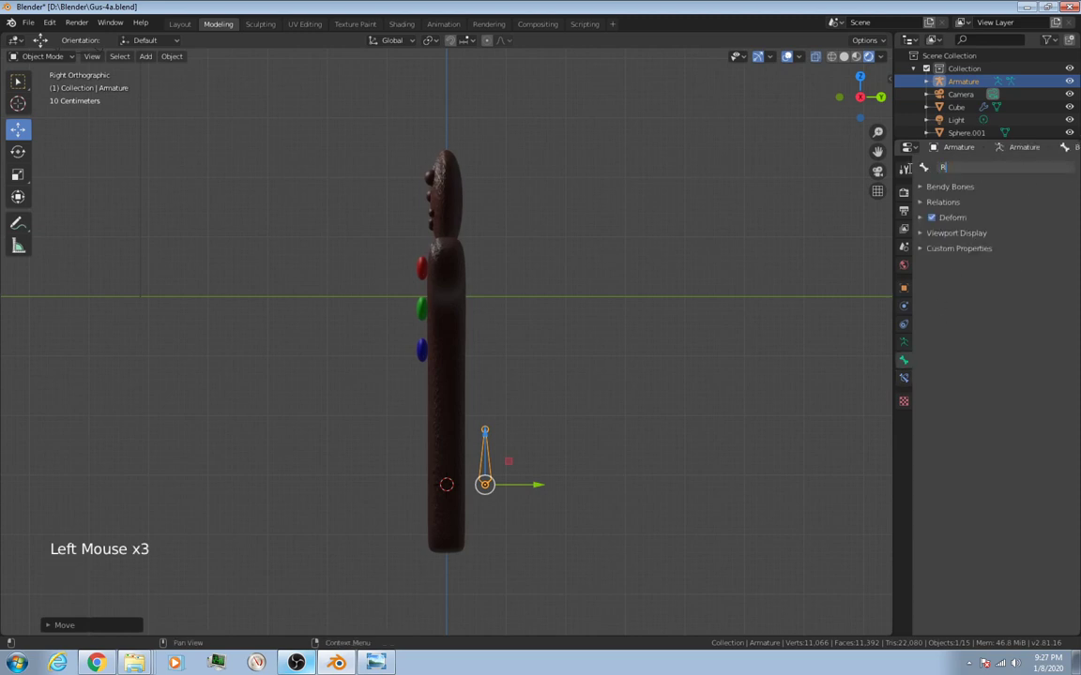
type("Root")
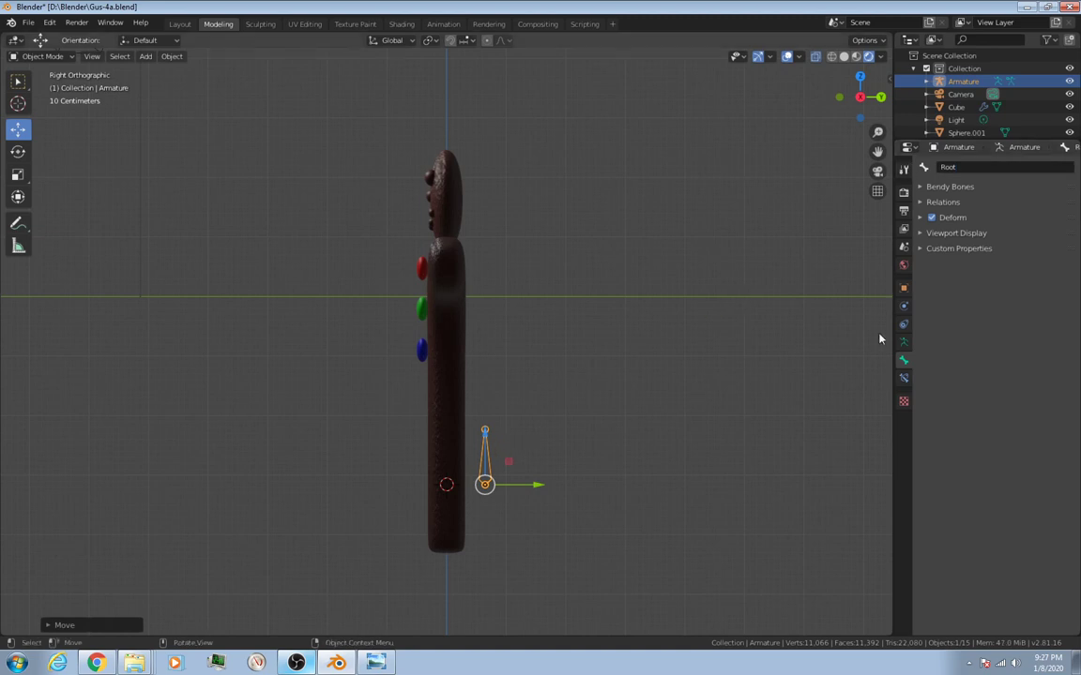
Step: Enable In Front in the armature's Viewport Display settings
left_click(903, 342)
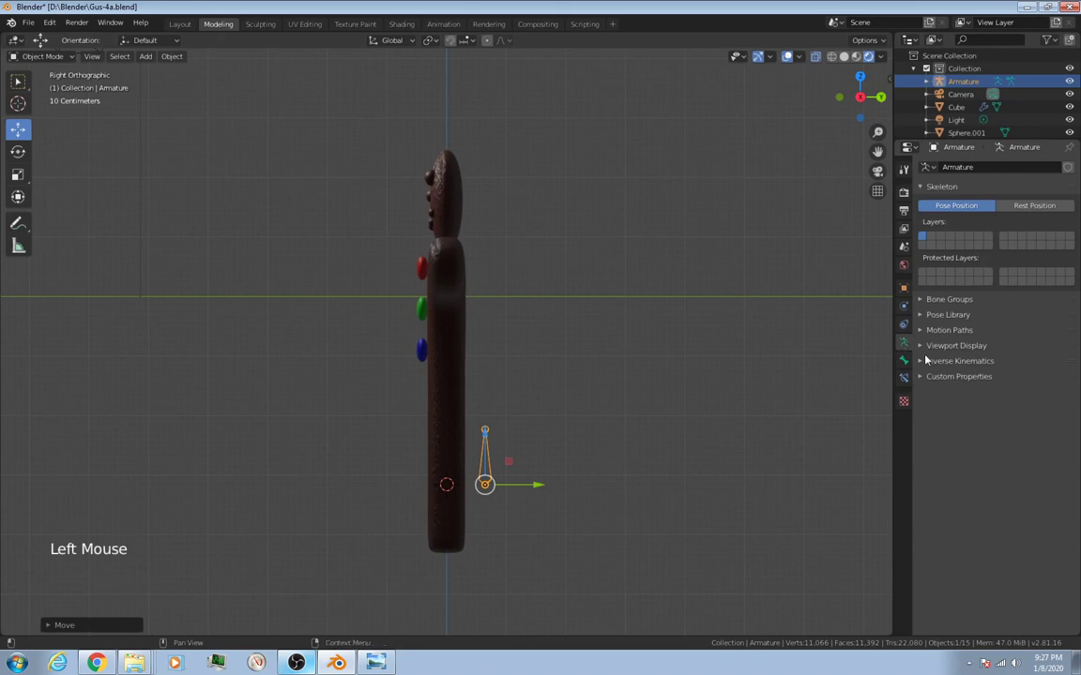
left_click(920, 348)
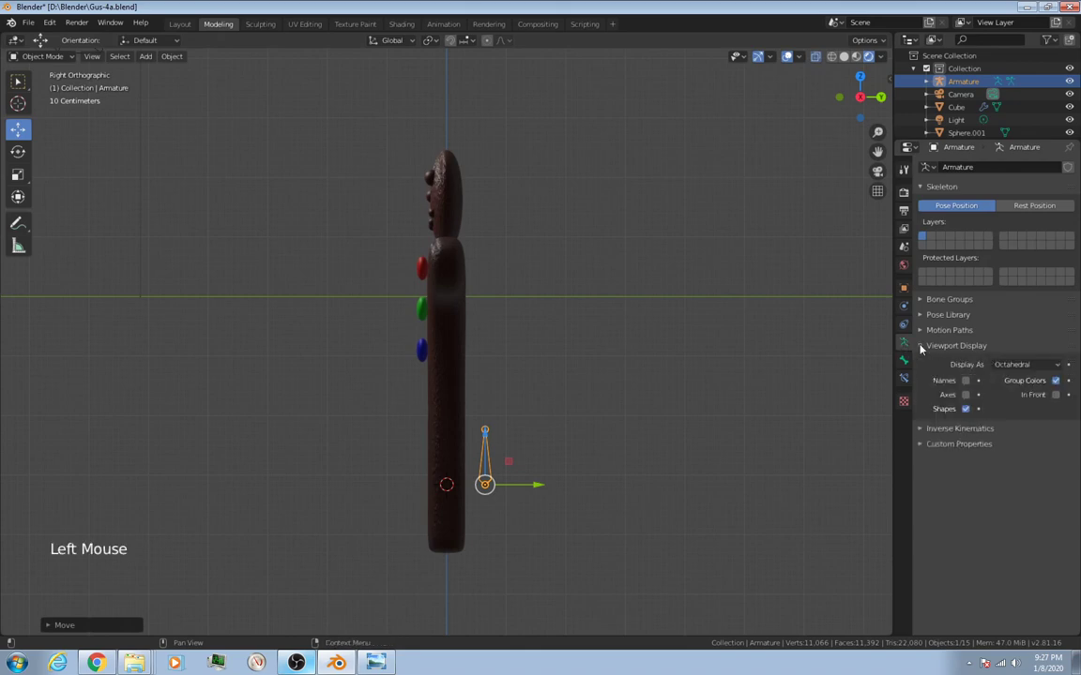
left_click(1056, 396)
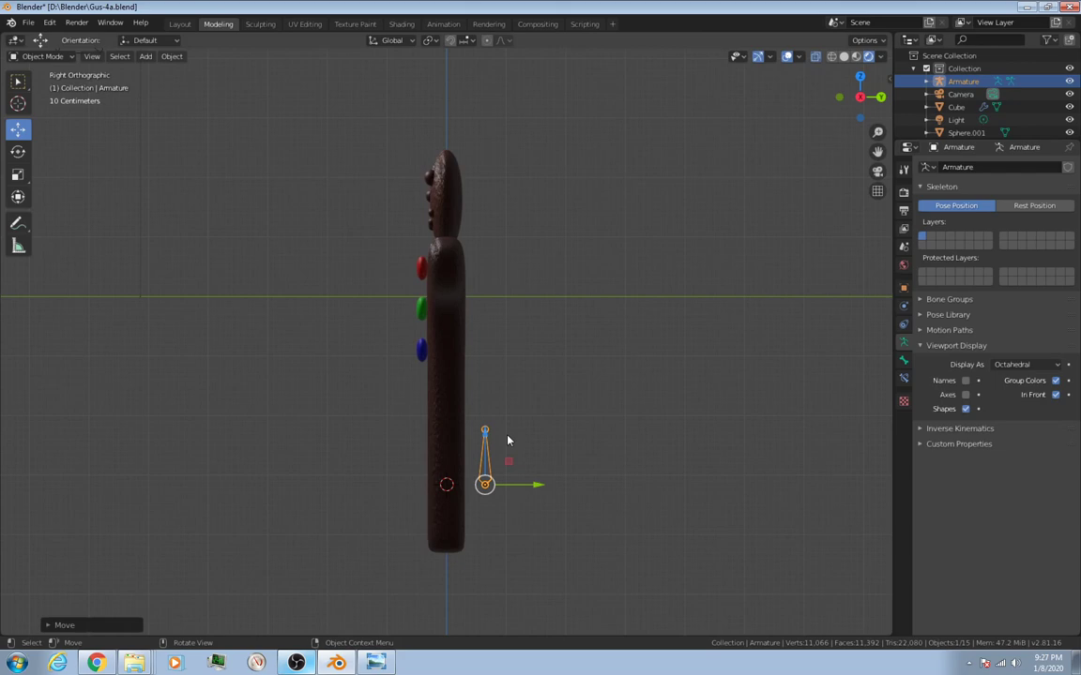
Step: Return to the front view and try moving the armature sideways along X
key("KP_1")
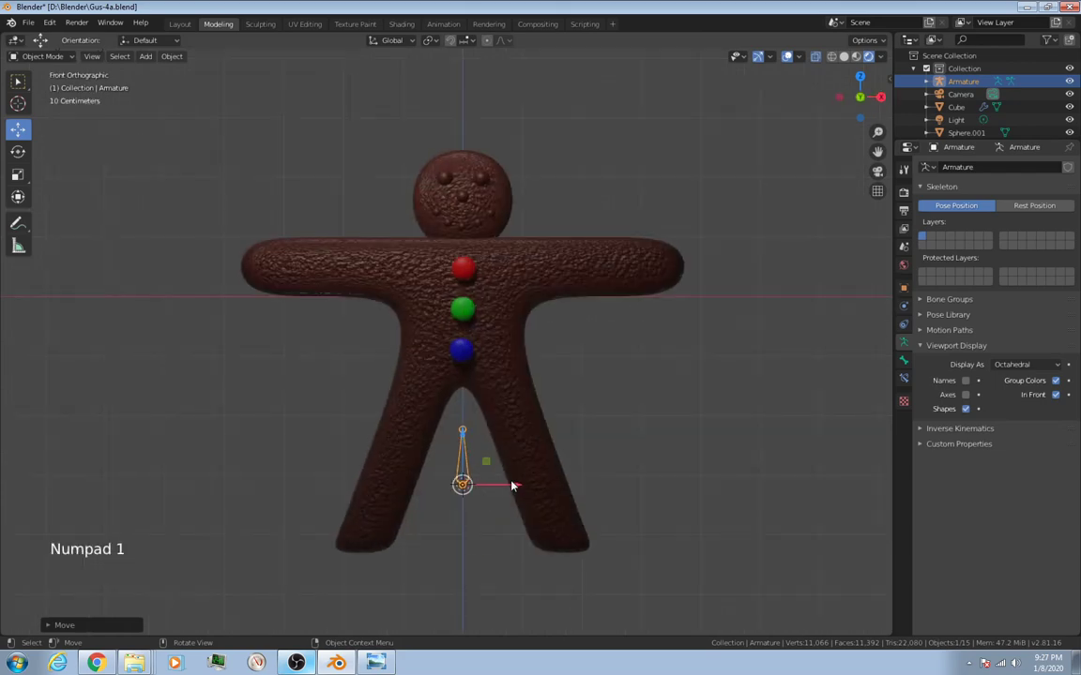
mouse_move(514, 485)
left_mouse_down()
mouse_move(578, 481)
mouse_move(512, 485)
left_mouse_up()
left_click(584, 488)
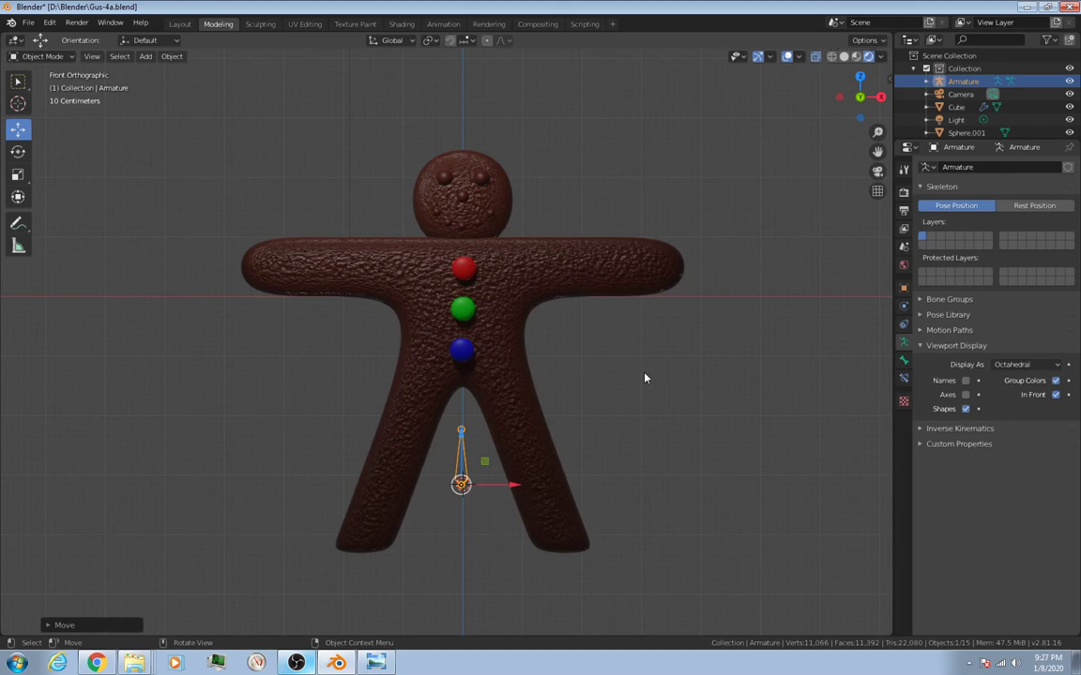
Step: Nudge the armature slightly right along X and switch to the side view
key("KP_1")
left_click_drag(513, 487, 517, 486)
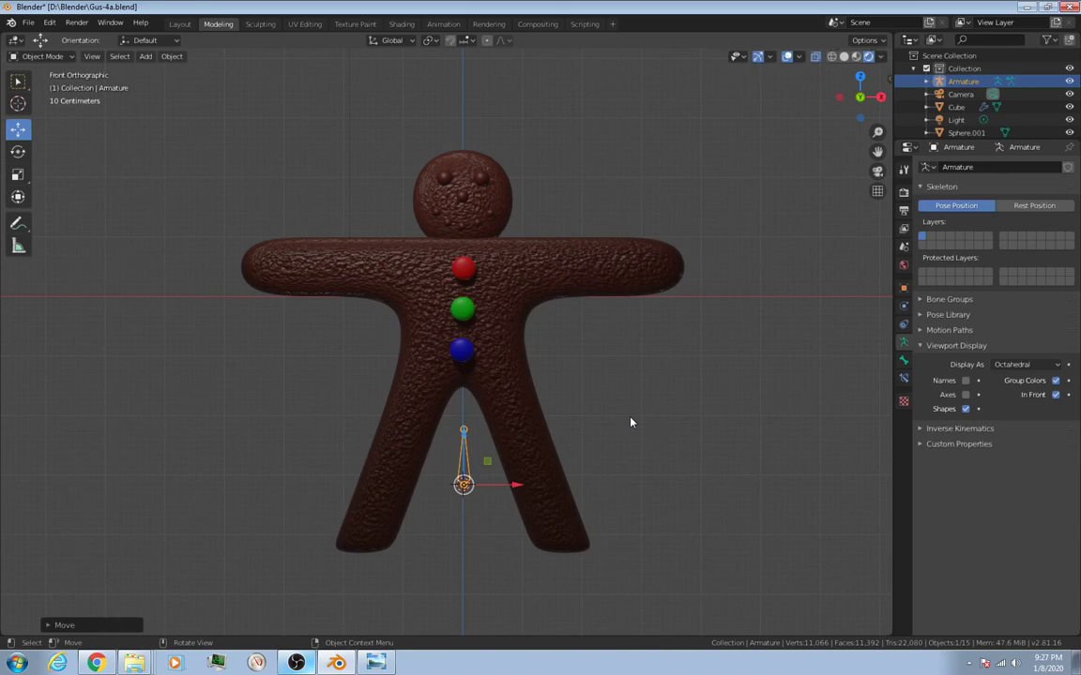
key("KP_1")
key("KP_3")
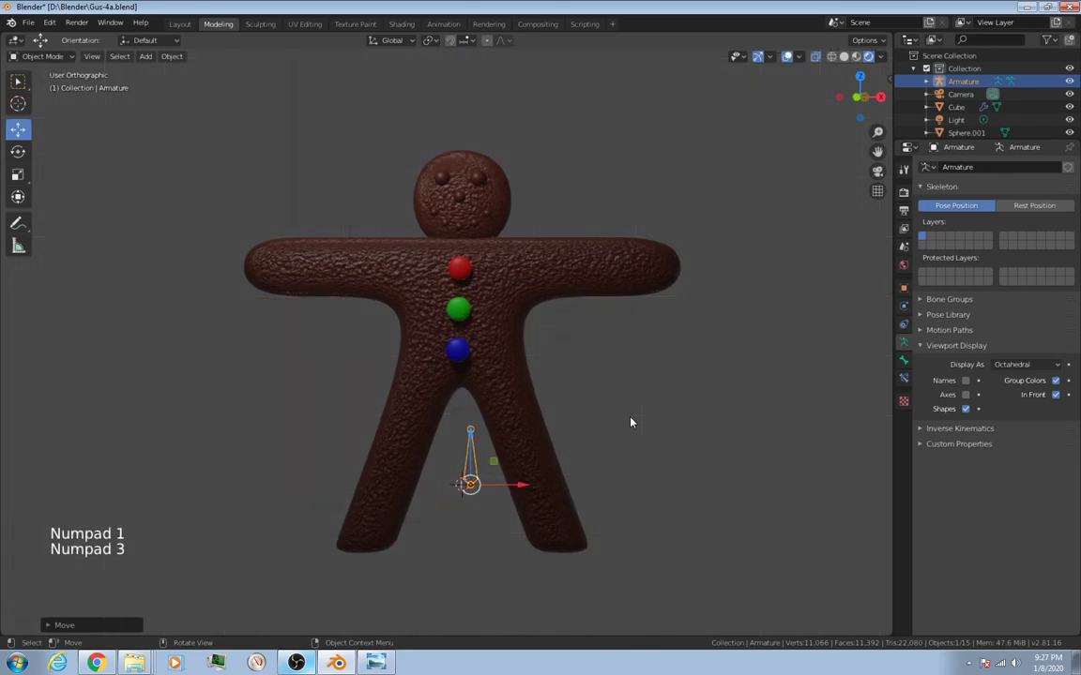
key("e")
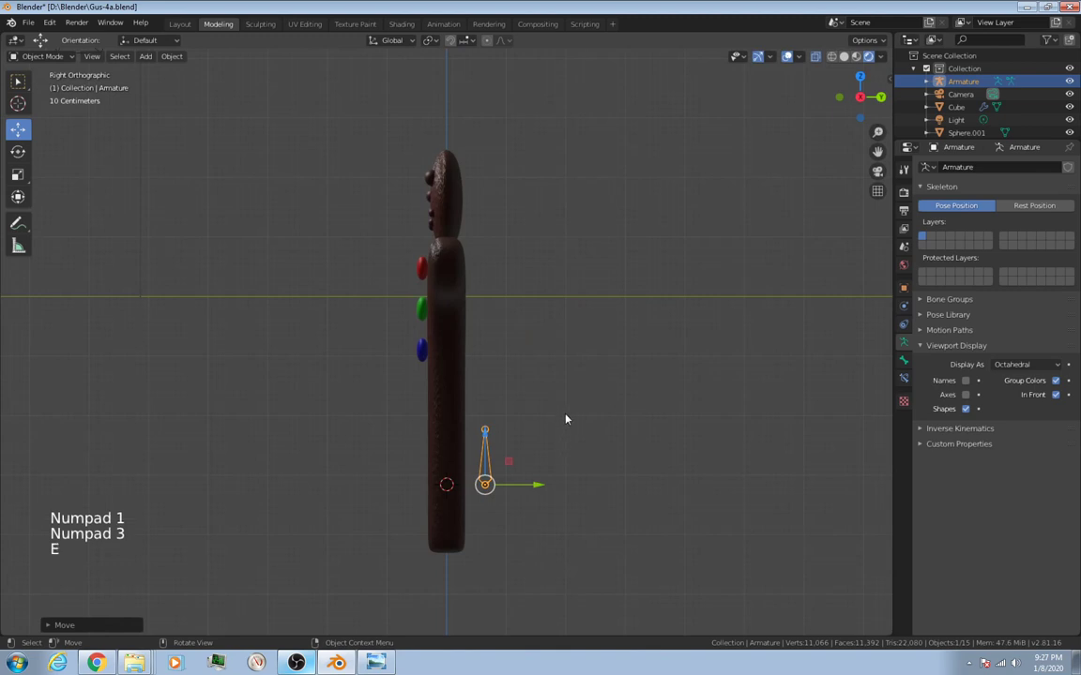
left_click(499, 430)
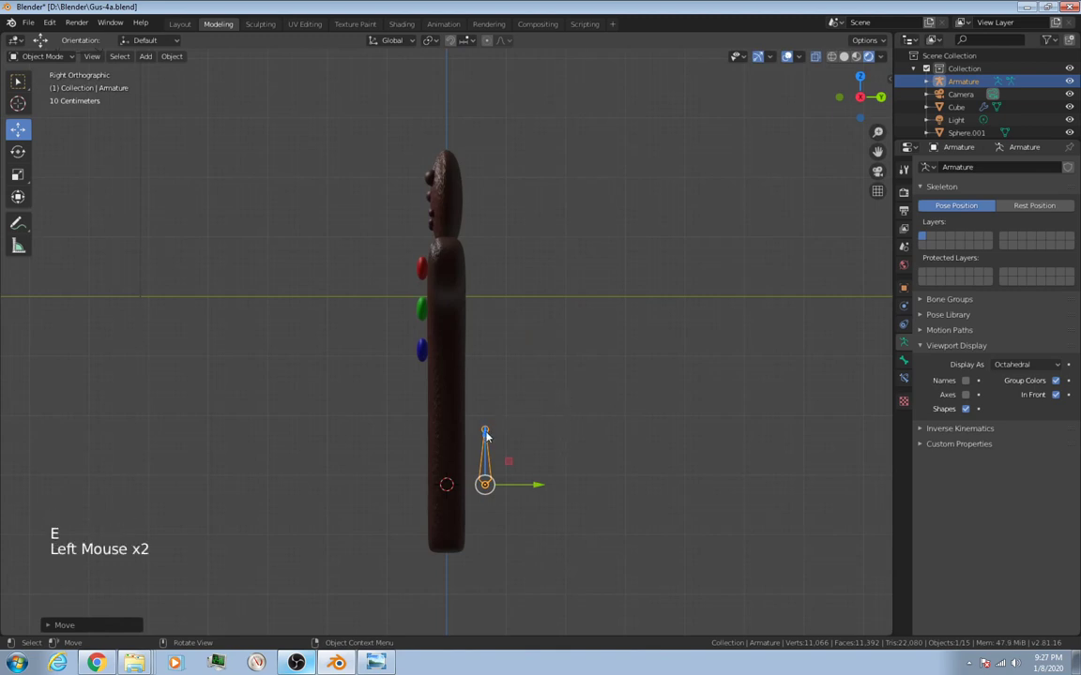
Step: In Edit Mode, extrude two bones upward from Root to chest height
key("Tab")
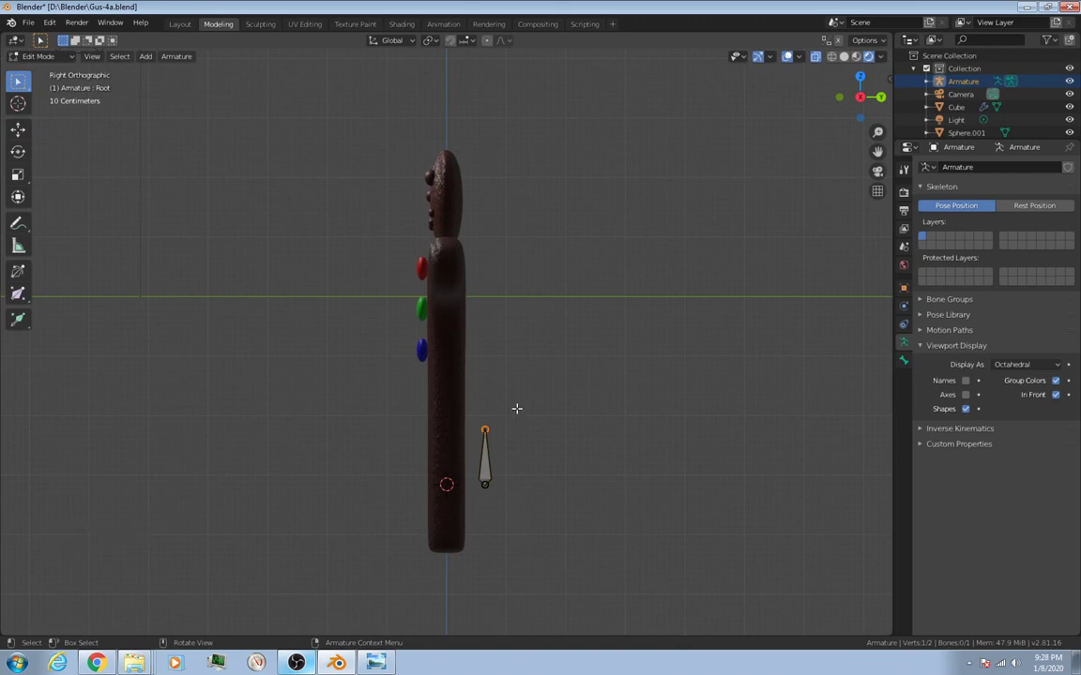
key("e")
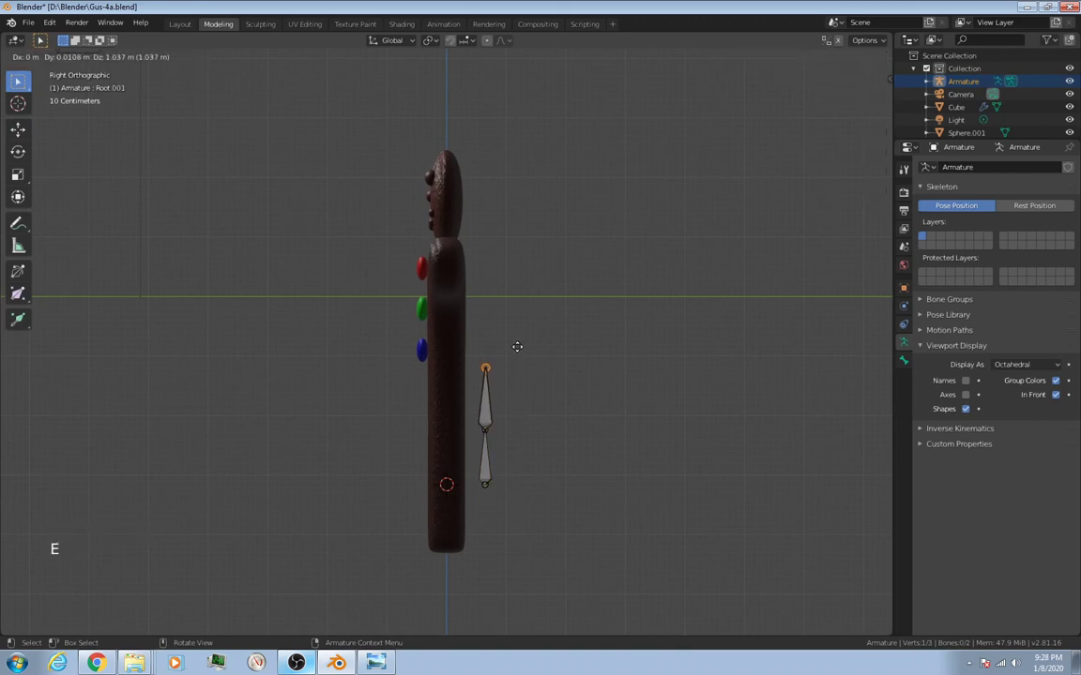
left_click(516, 349)
key("e")
left_click(526, 290)
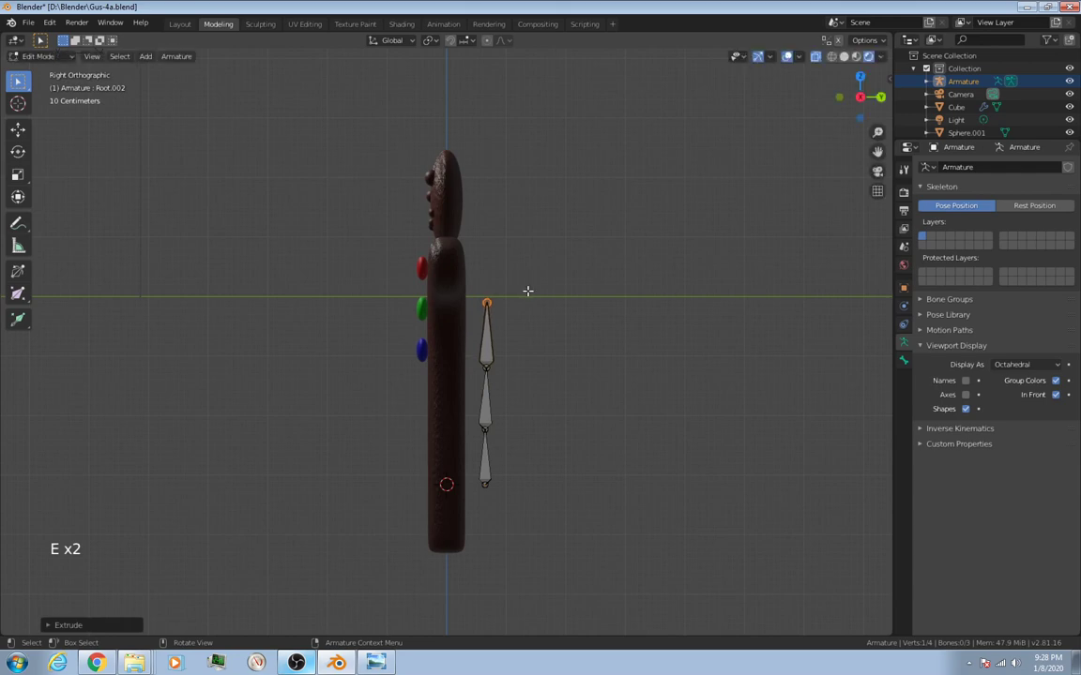
Step: Reselect the armature and, back in Edit Mode, select the middle bone
key("Tab")
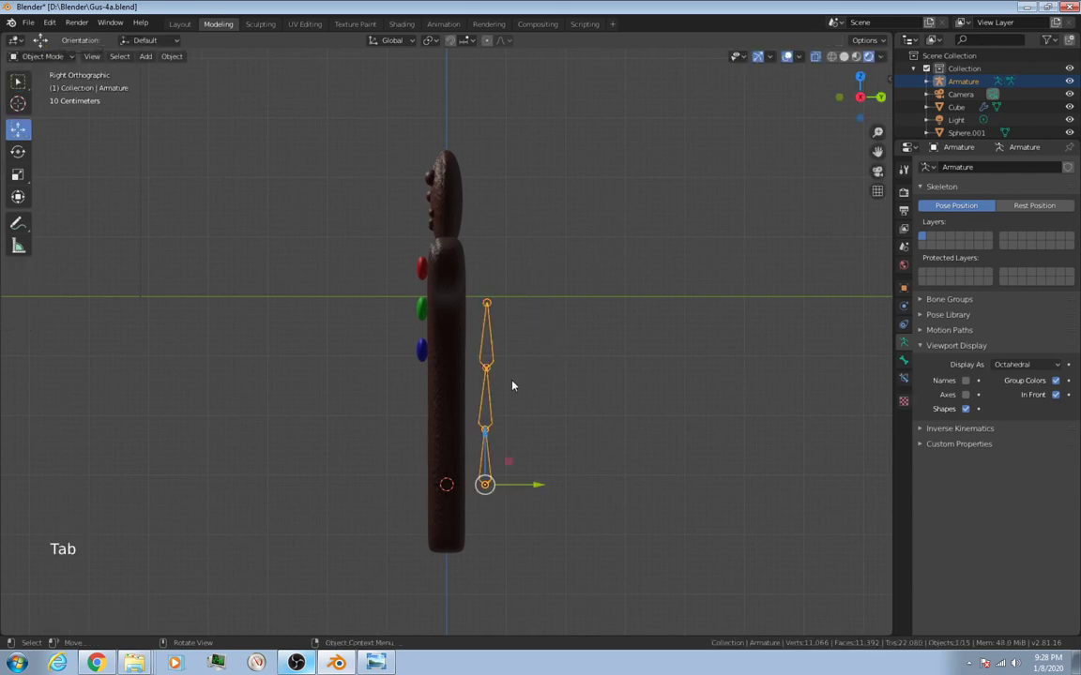
left_click(488, 398)
key("Tab")
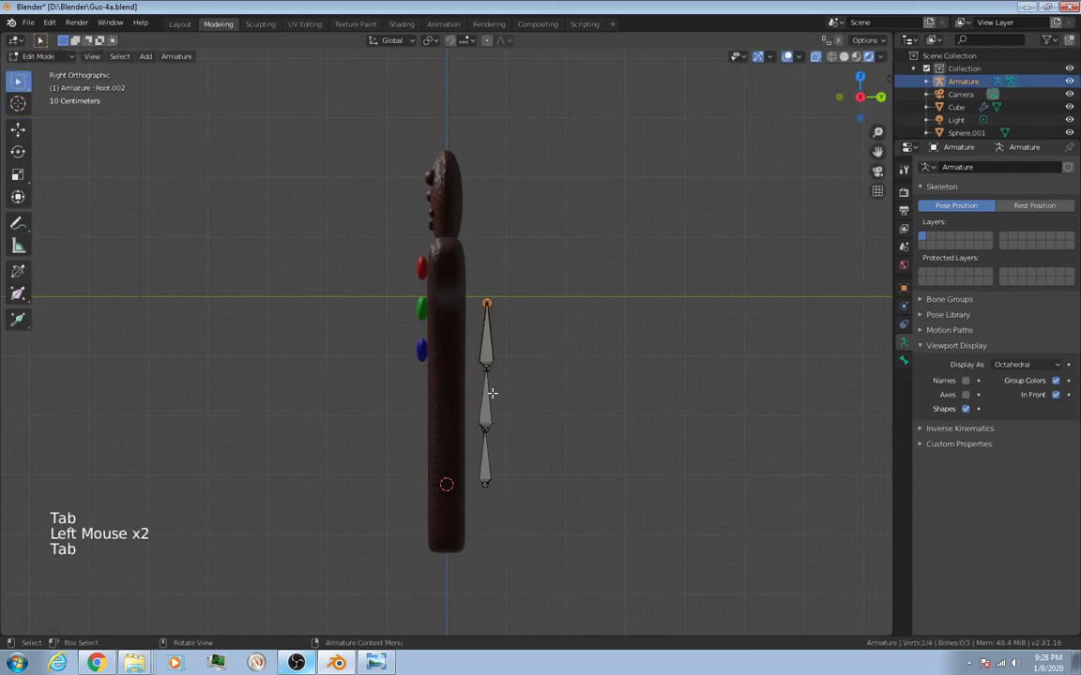
left_click(487, 394)
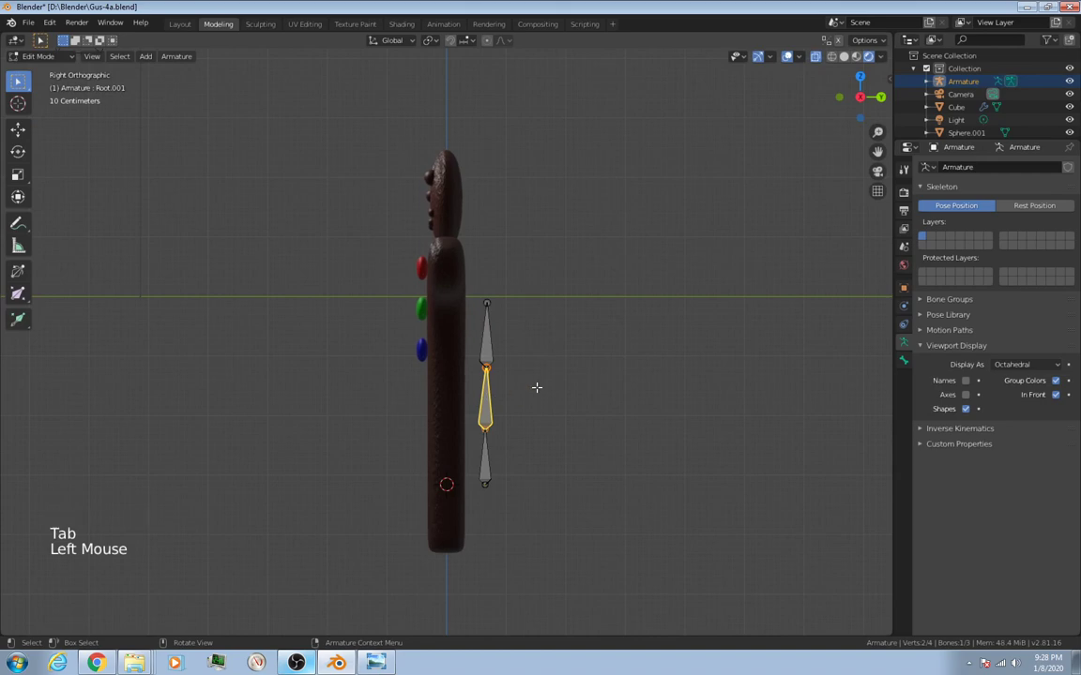
Step: Delete the middle bone from its right-click menu
right_click(532, 287)
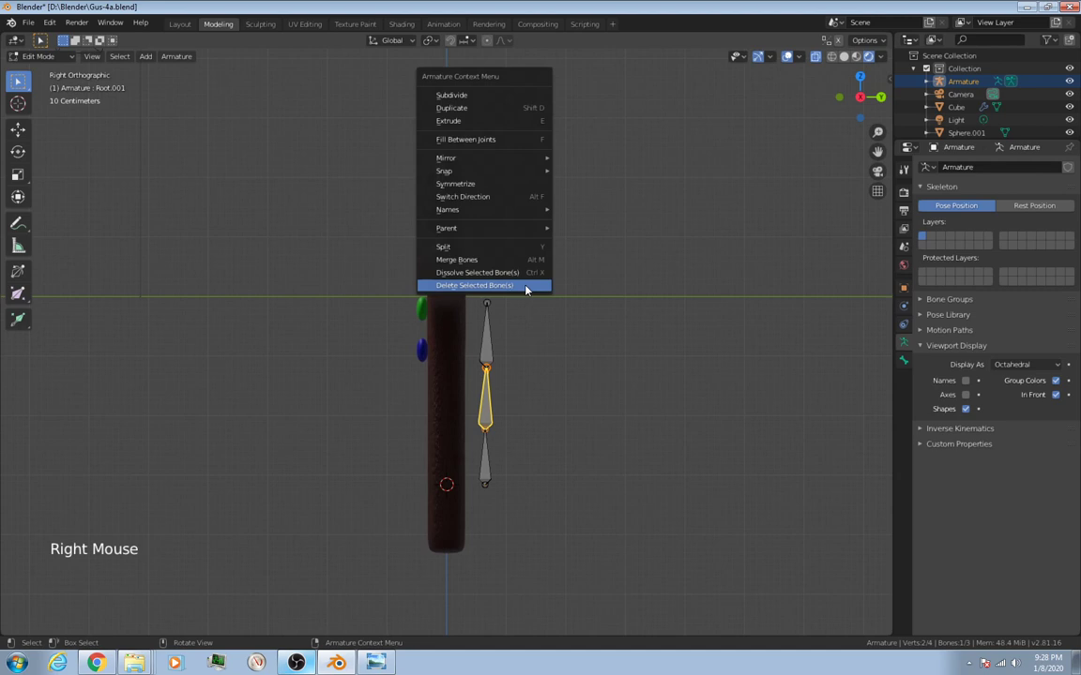
left_click(496, 287)
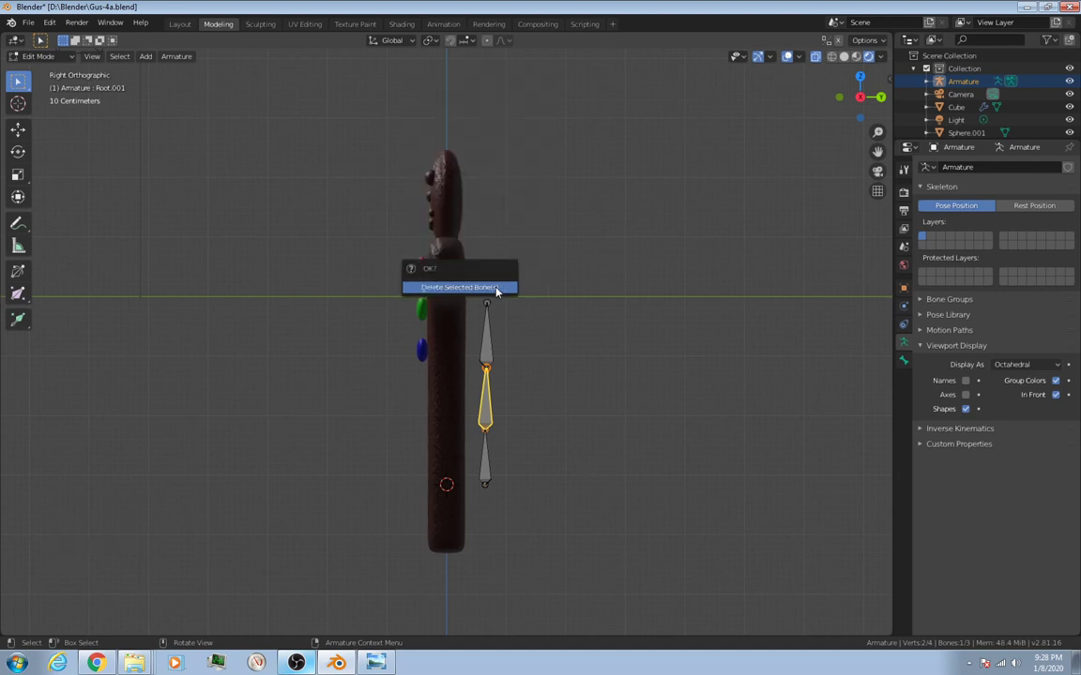
left_click(496, 290)
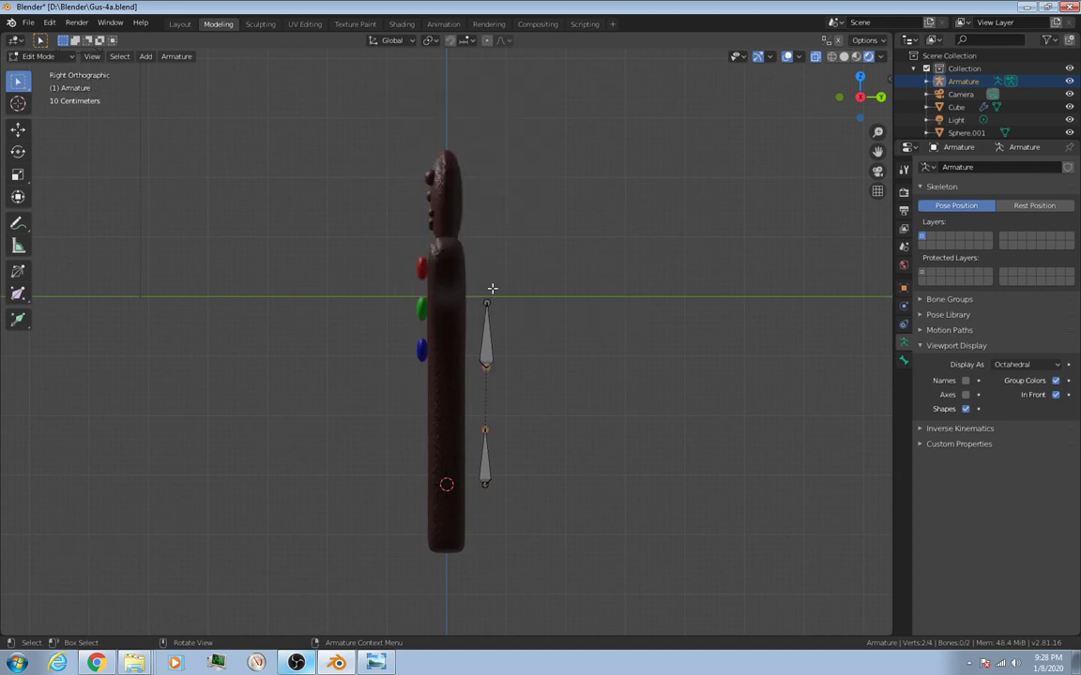
Step: Select the upper bone, cancel a trial move, then select the lower and upper bones in turn
left_click(505, 336)
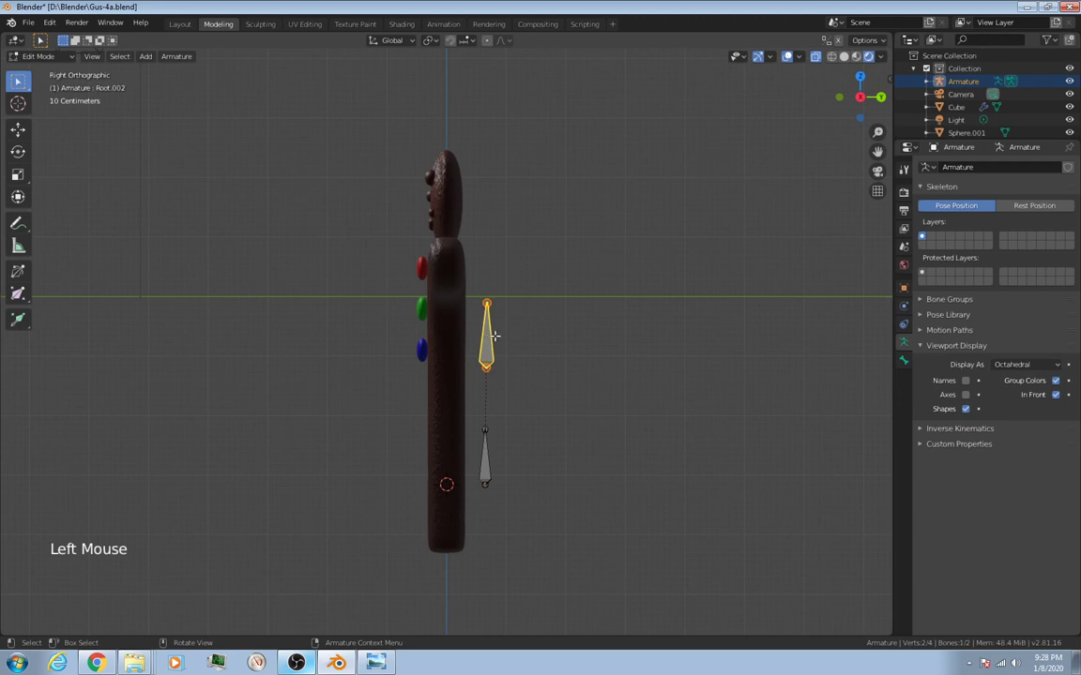
key("g")
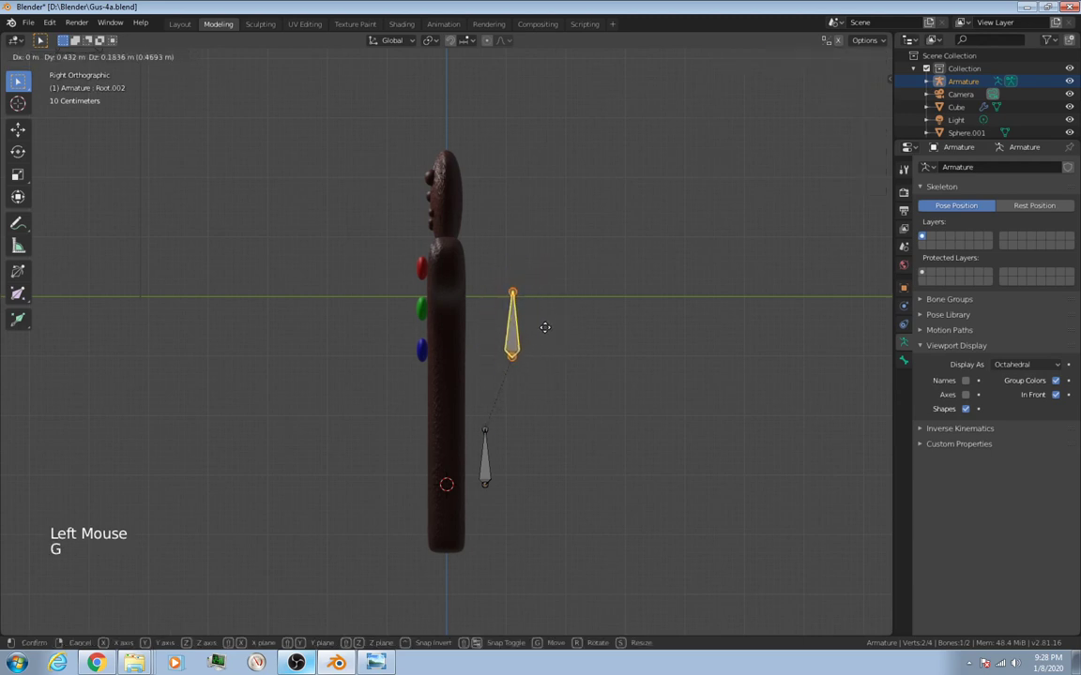
right_click(539, 336)
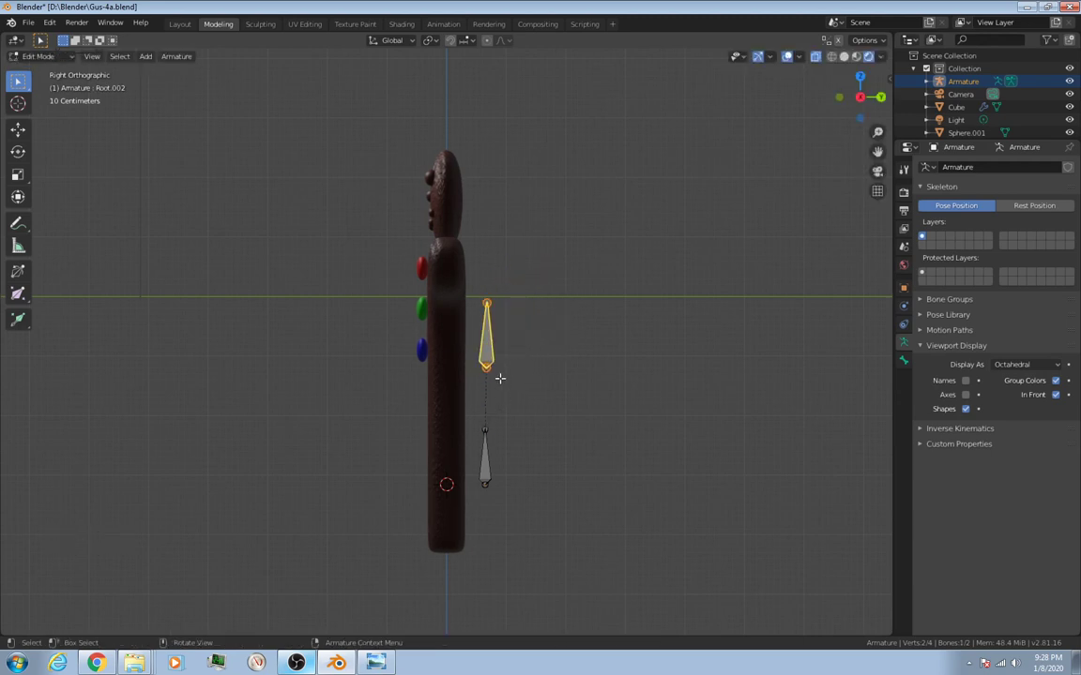
left_click(482, 463)
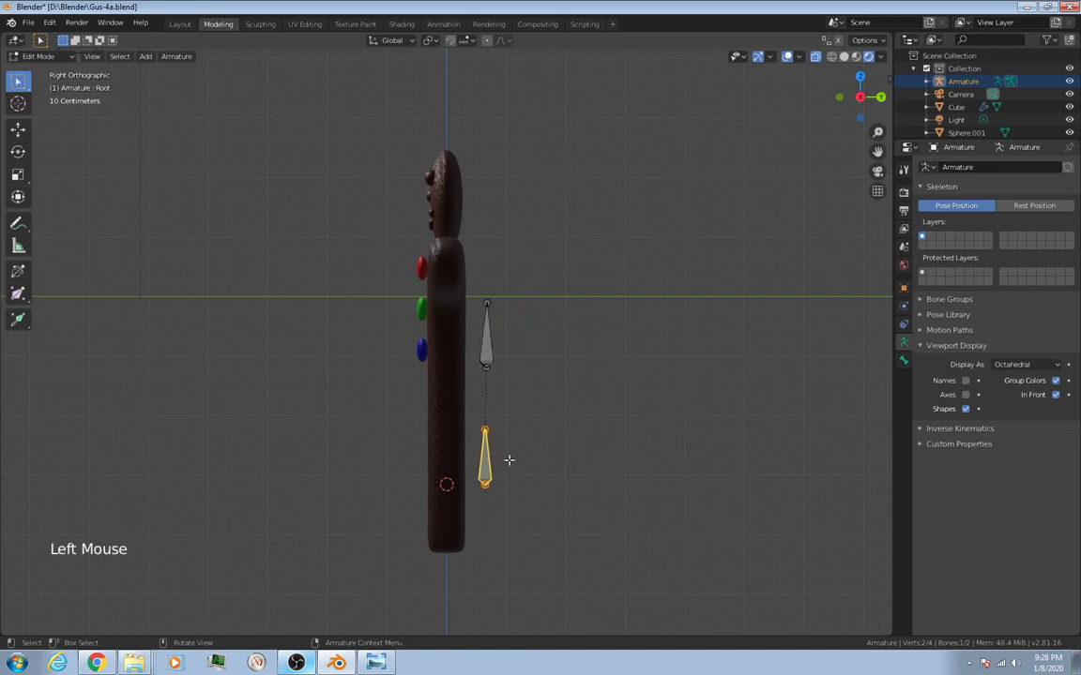
left_click(492, 335)
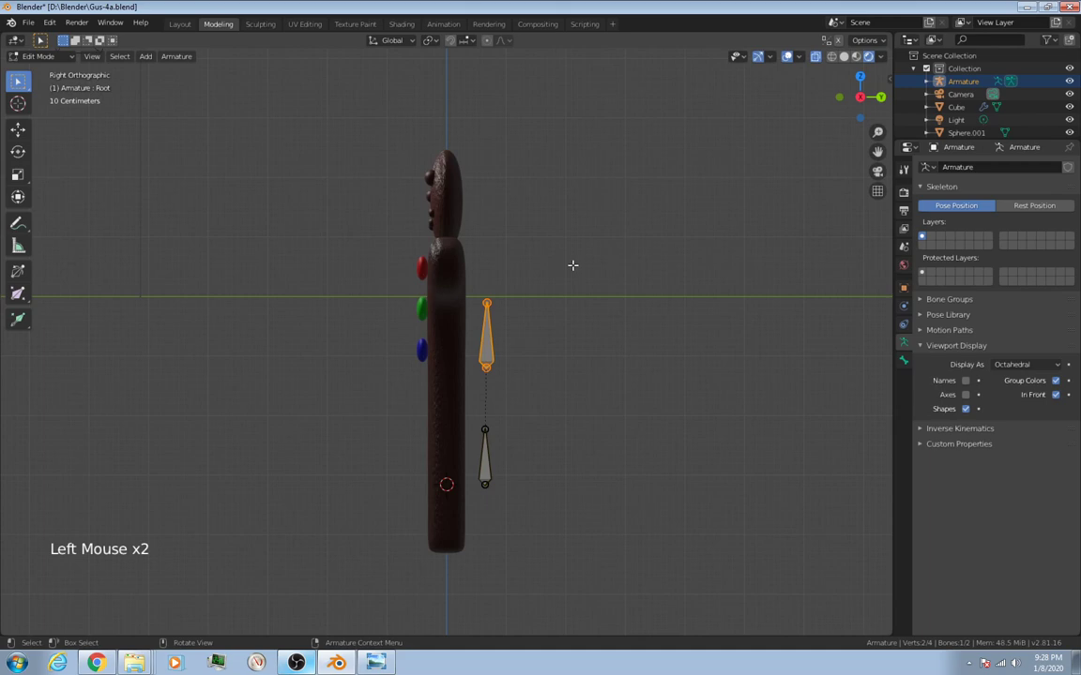
Step: Switch to Pose Mode and try moving the upper and lower bones
left_click_drag(38, 56, 53, 100)
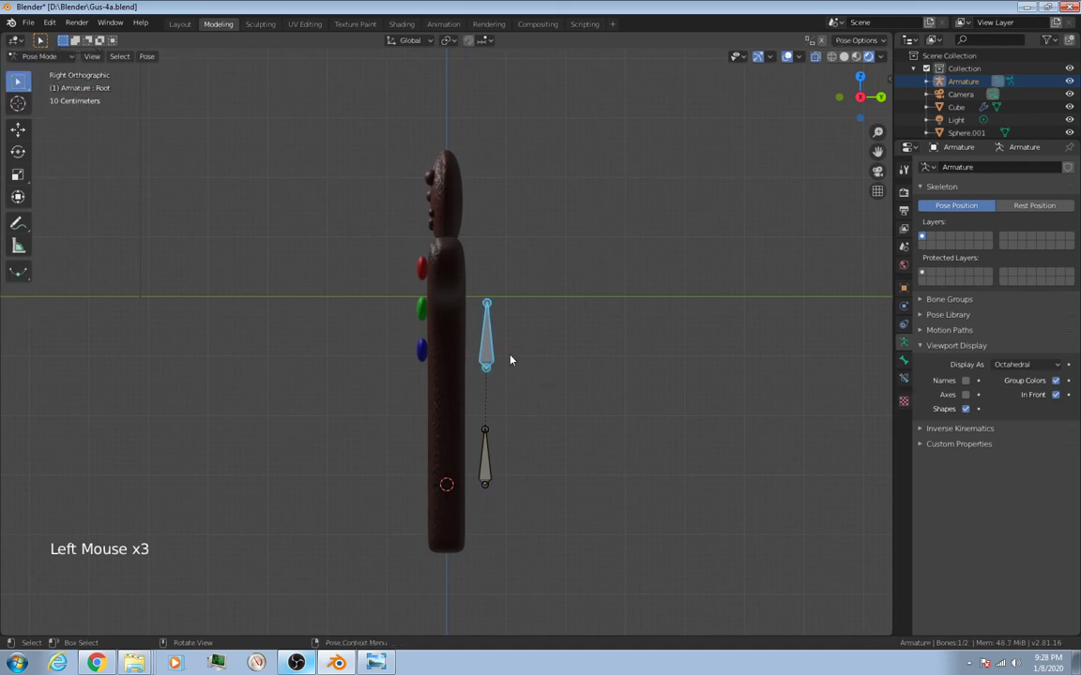
key("g")
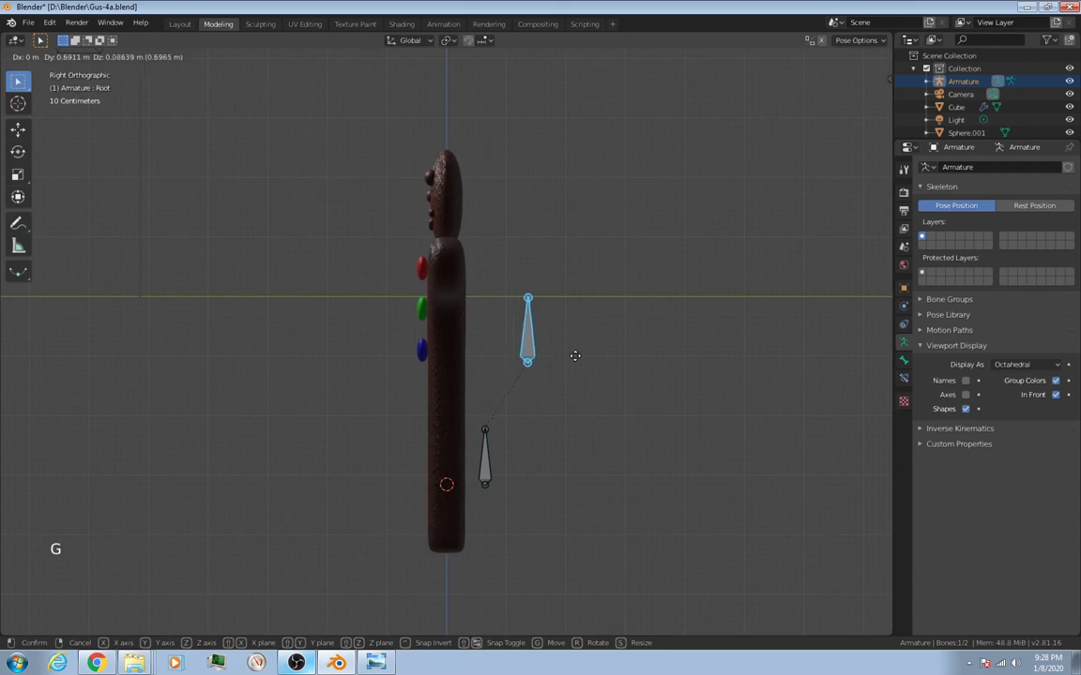
left_click(548, 365)
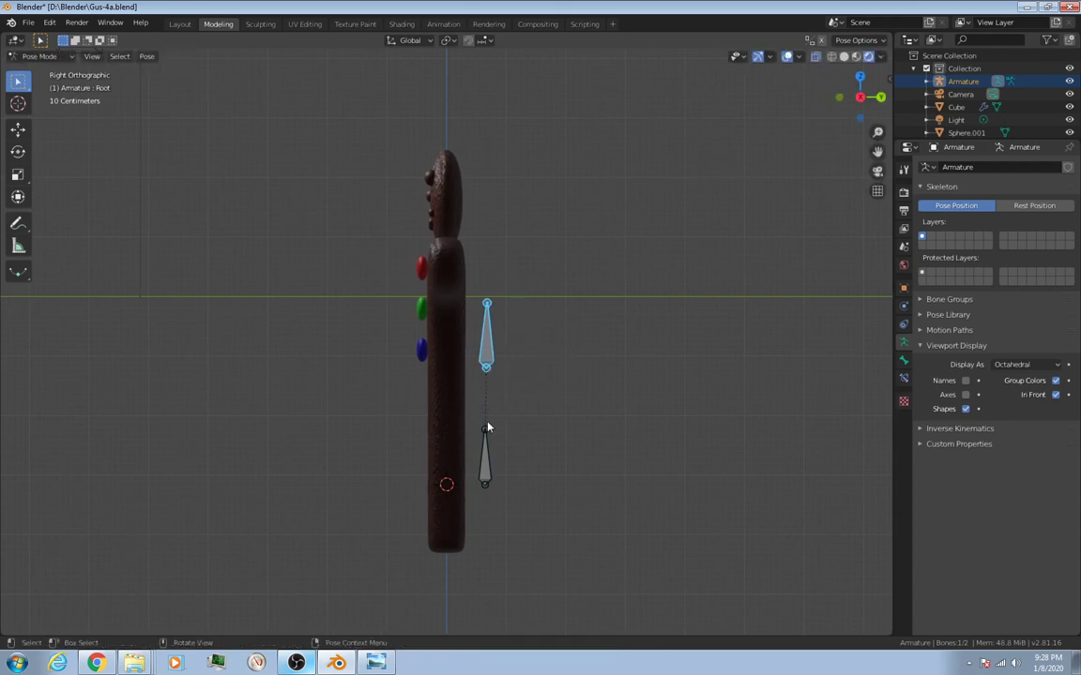
left_click(484, 469)
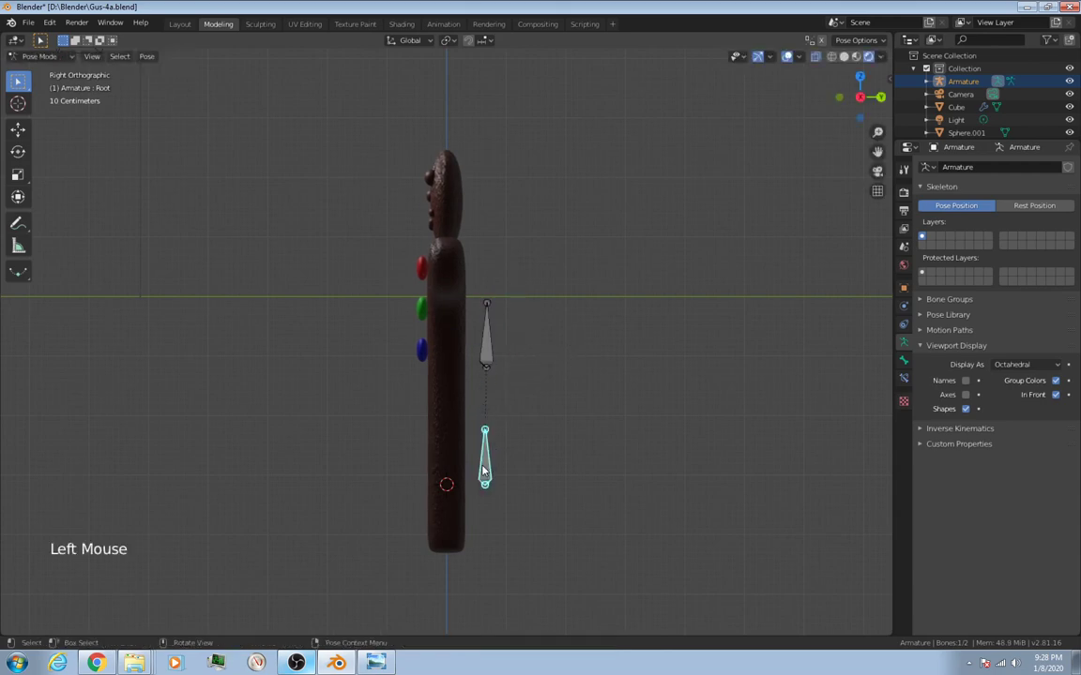
key("g")
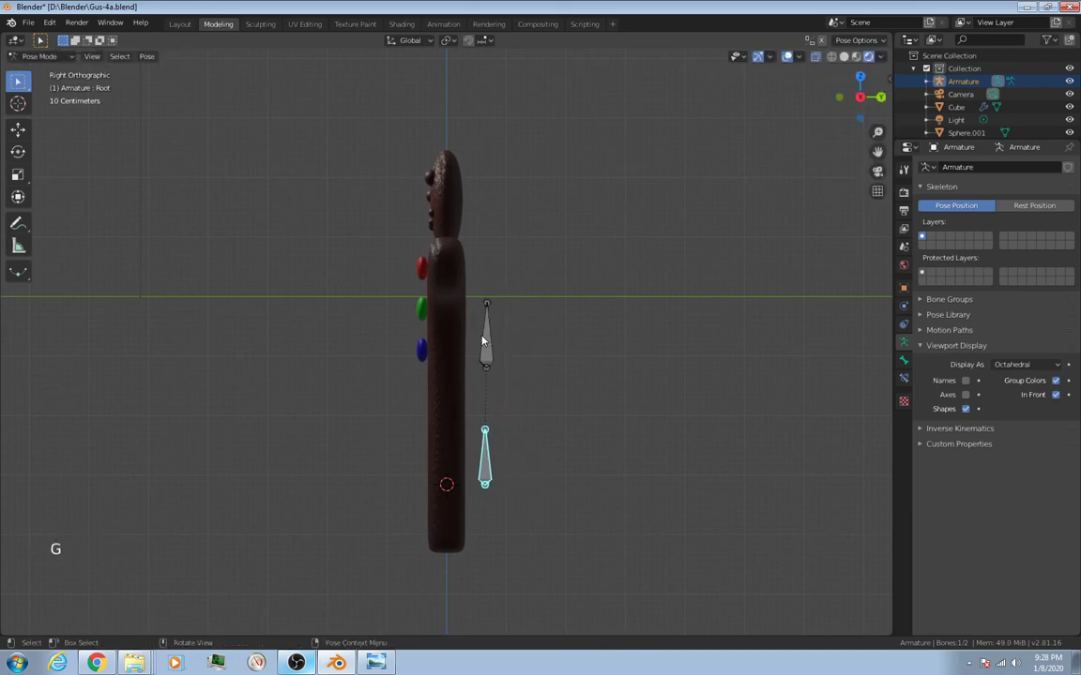
Step: Move the upper bone left over the gingerbread man's buttons, then reselect it
left_click(489, 350)
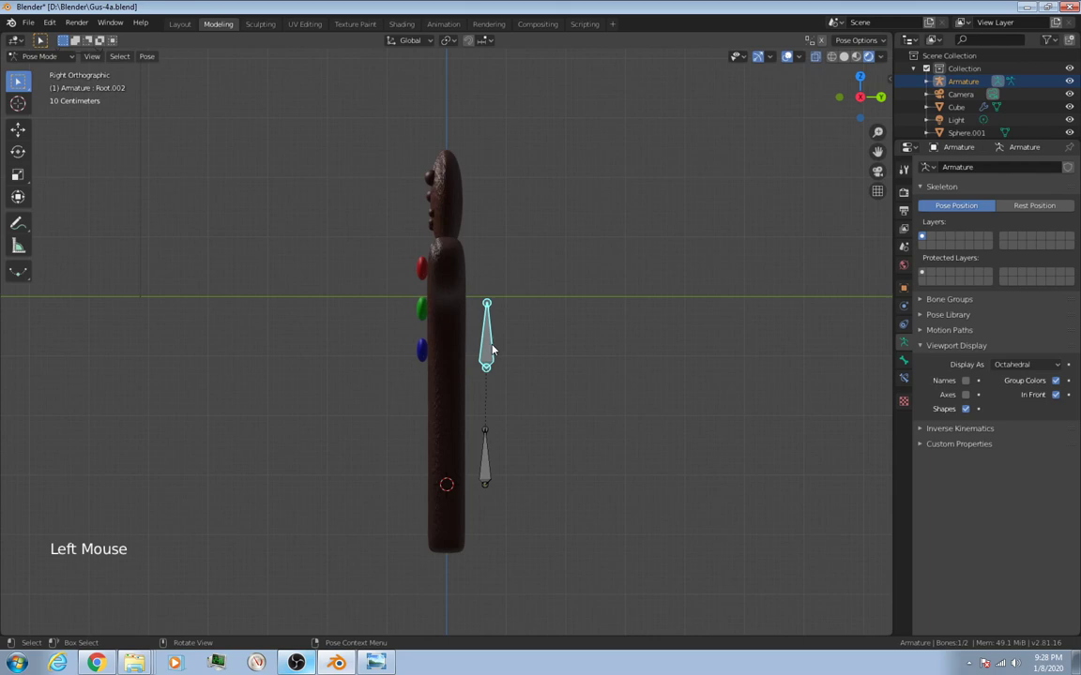
key("g")
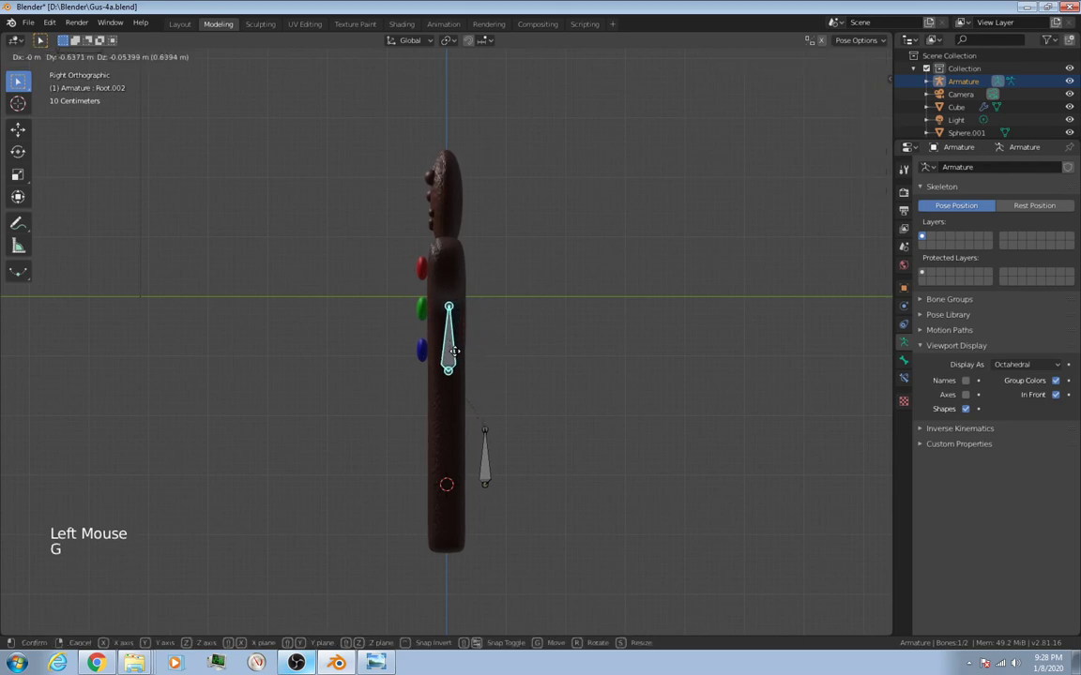
left_click(453, 353)
left_click(483, 466)
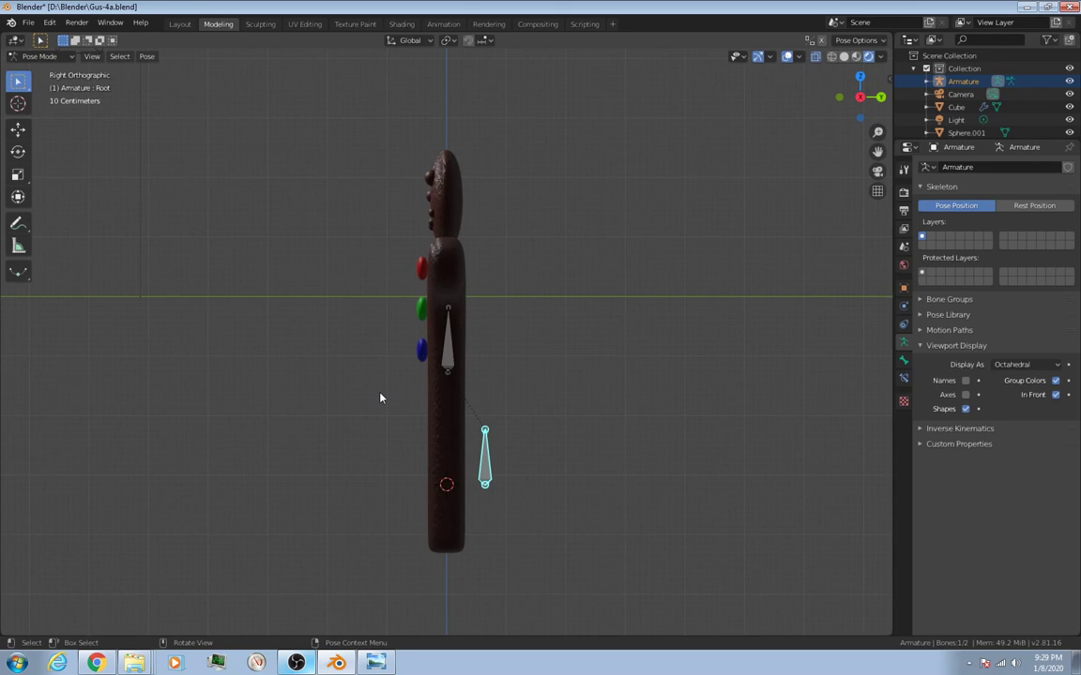
left_click(448, 348)
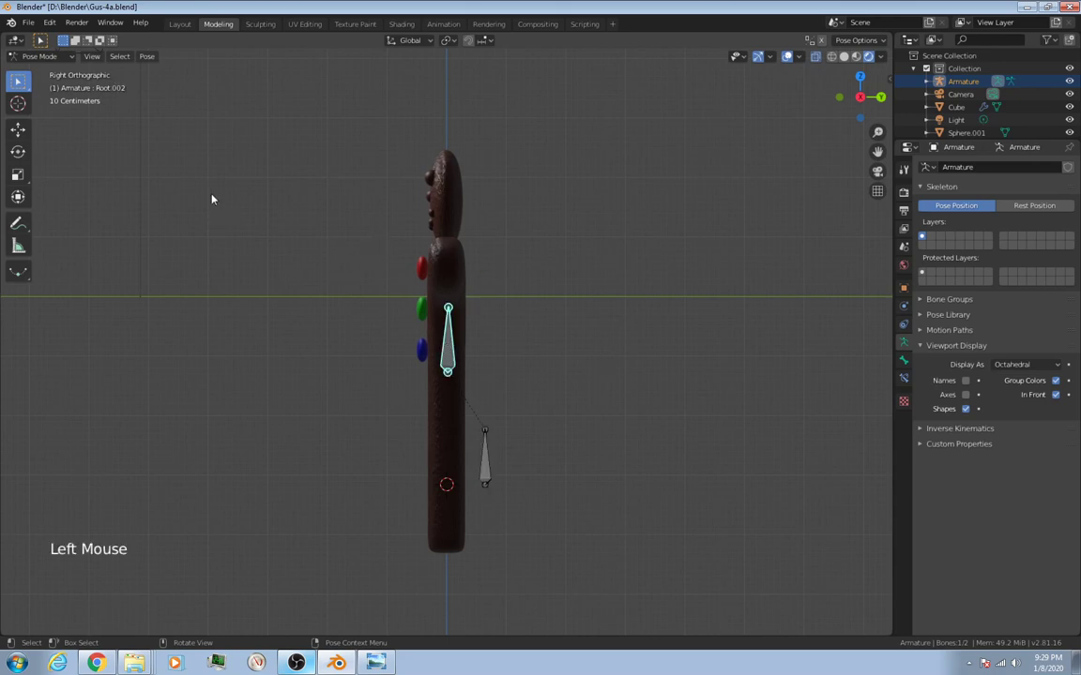
Step: In Edit Mode, move the upper bone onto the body and extrude neck and head bones to the head top
key("Tab")
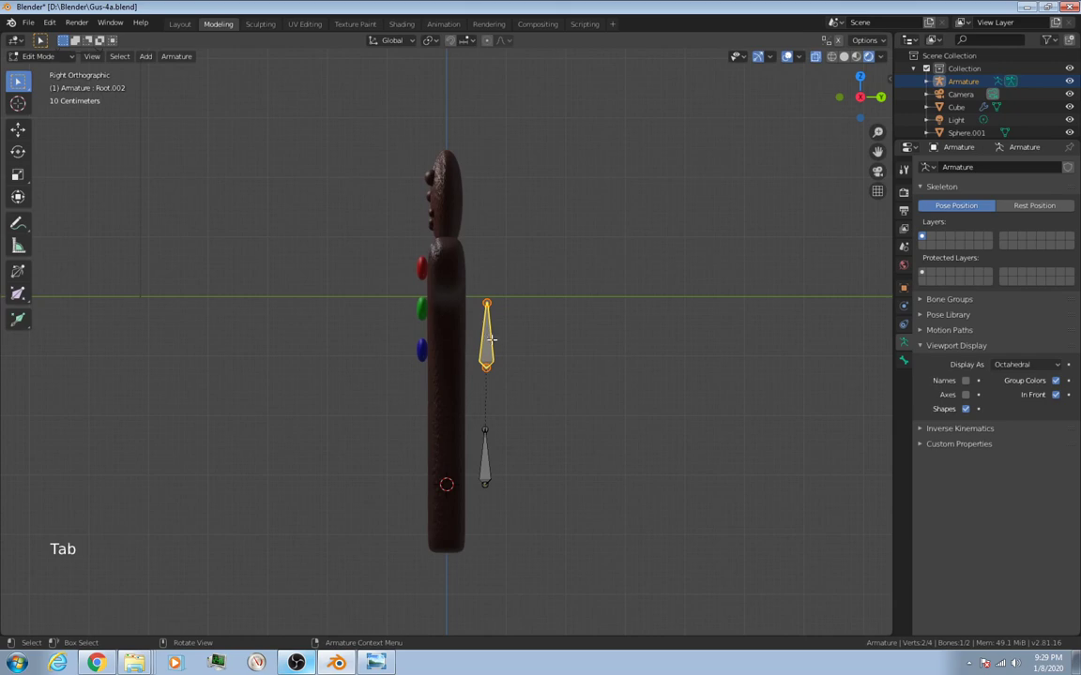
key("g")
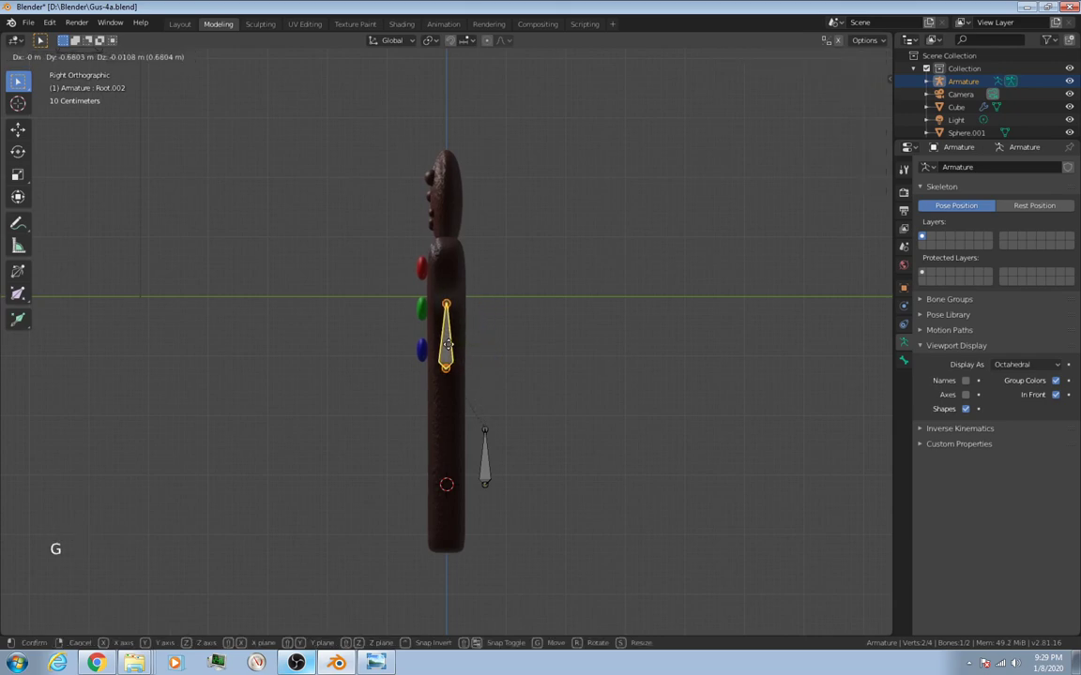
left_click(447, 346)
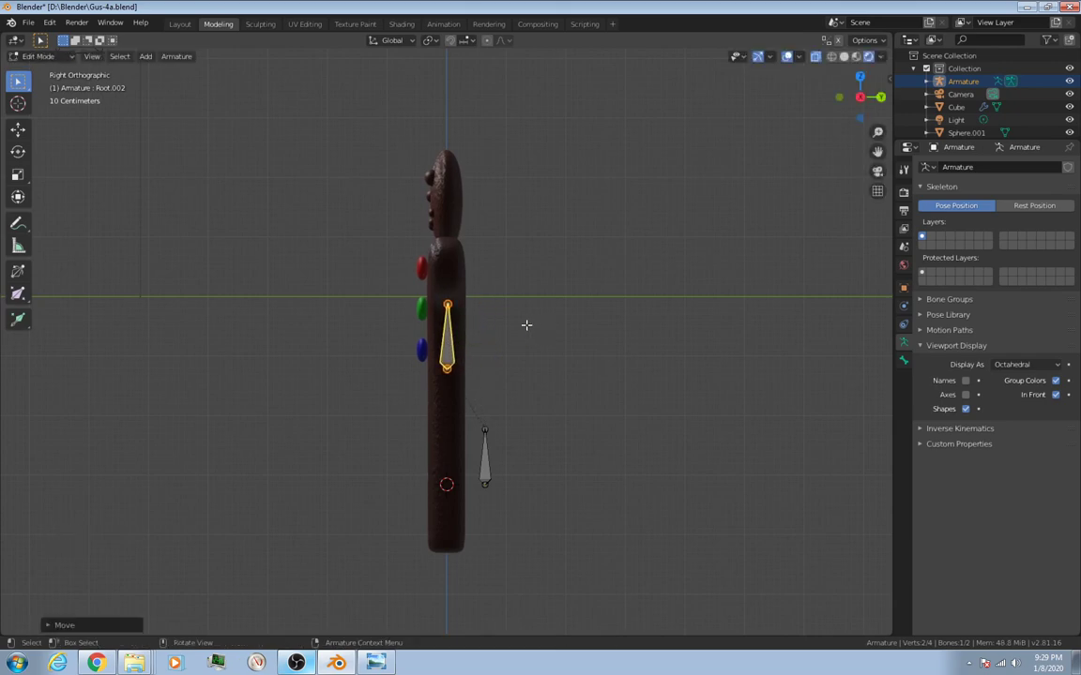
key("e")
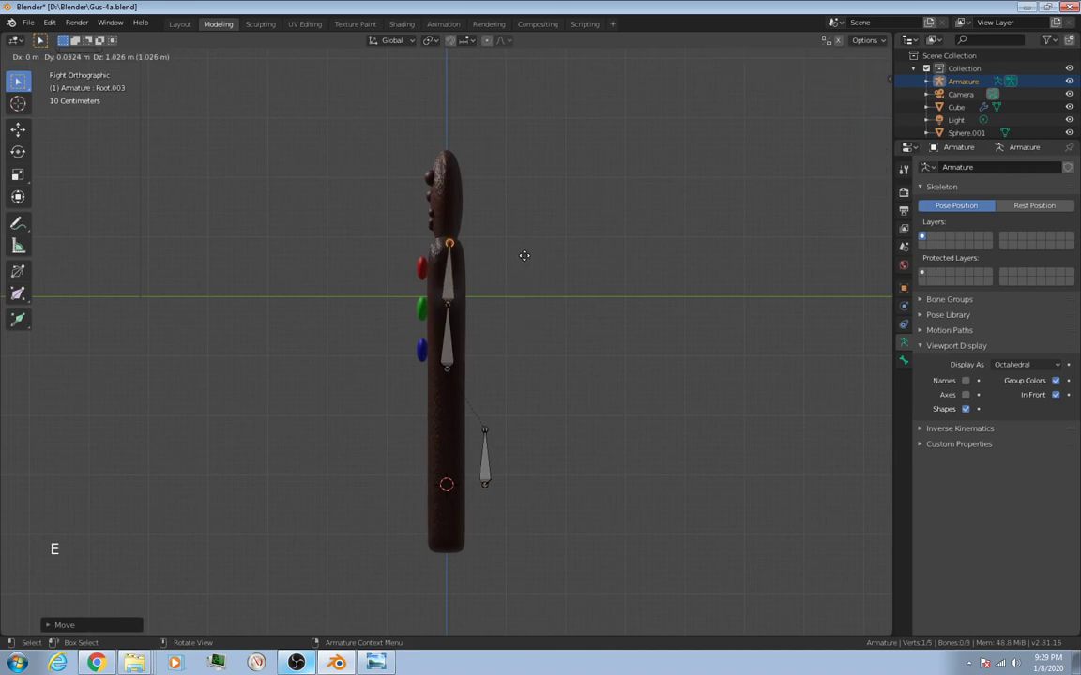
left_click(524, 257)
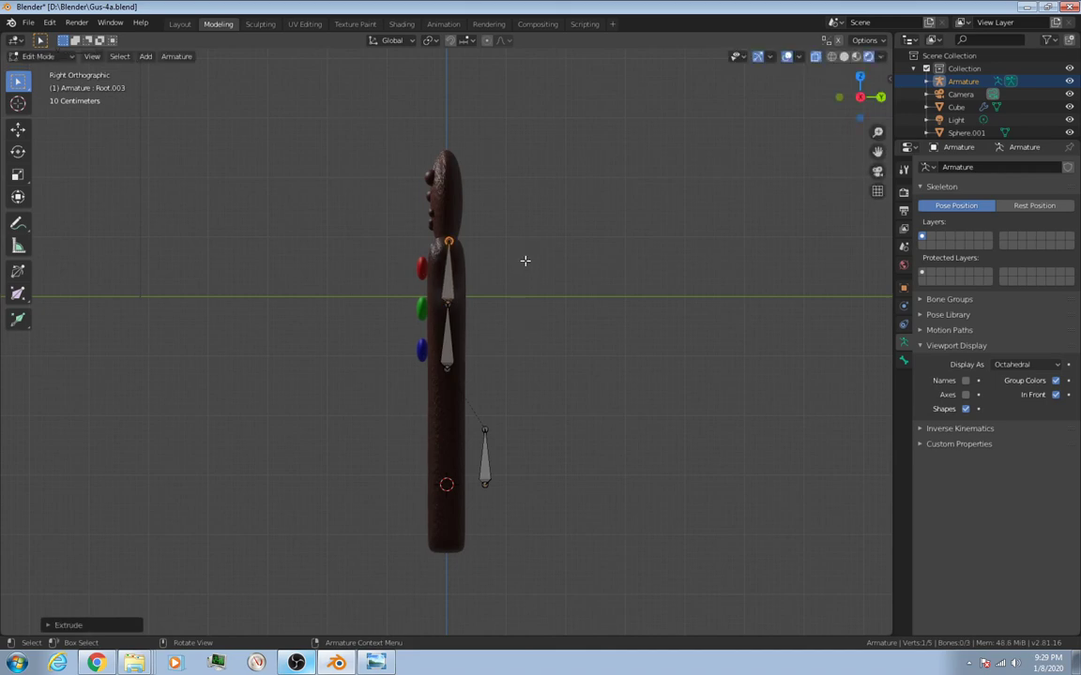
key("e")
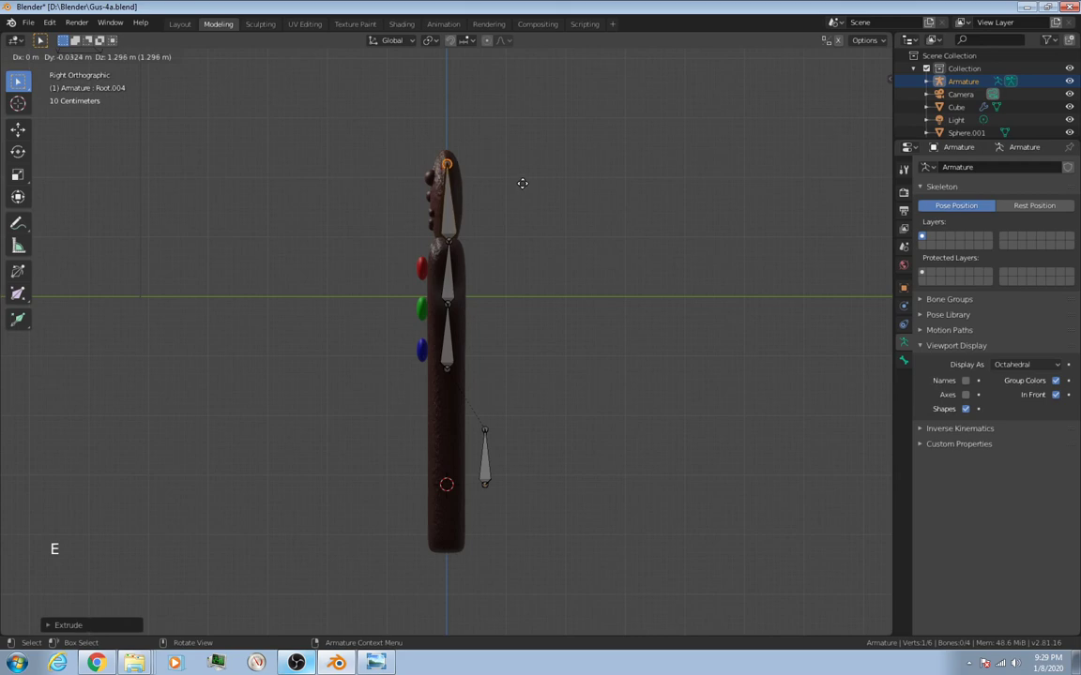
left_click(523, 183)
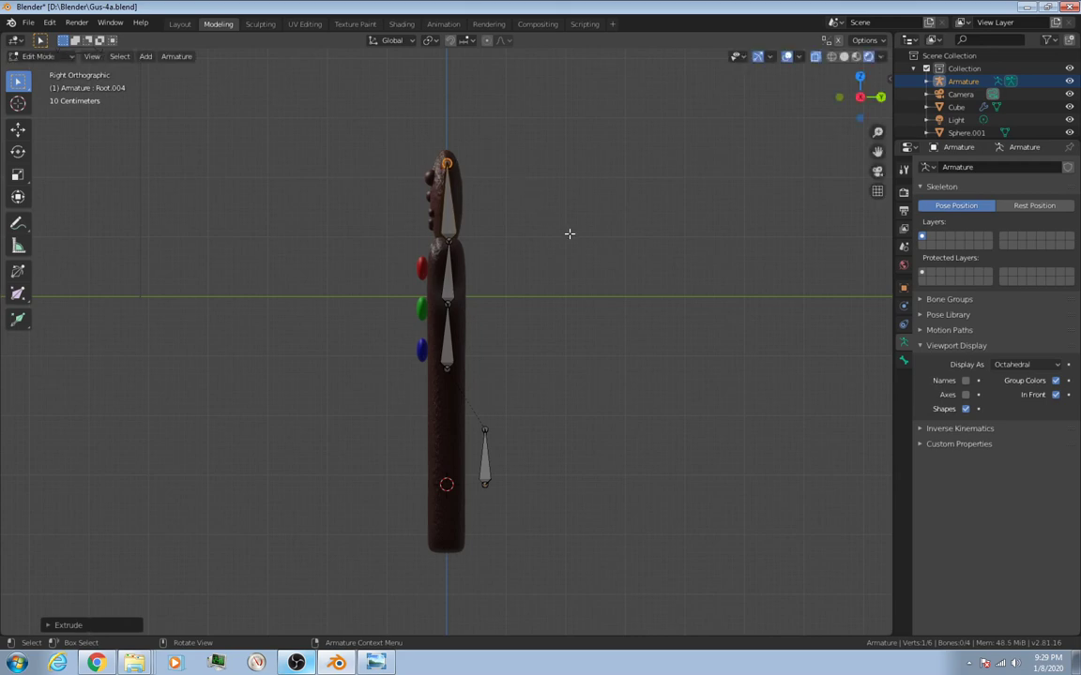
key("KP_1")
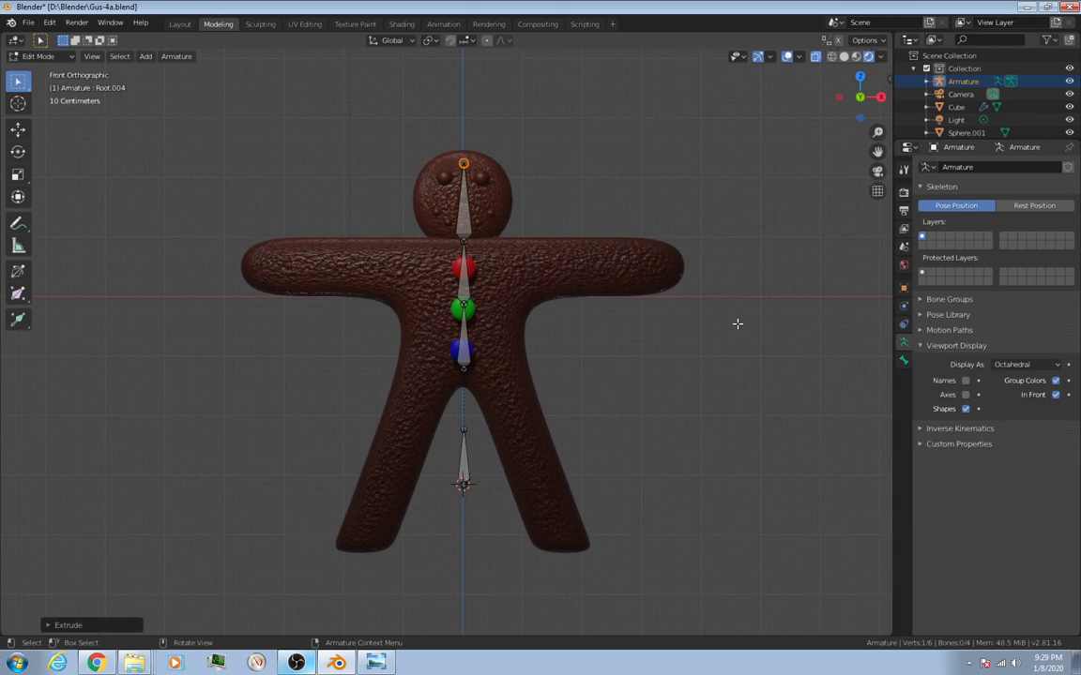
Step: Step through the head bone and armature property tabs to the Object Constraint settings
left_click(903, 361)
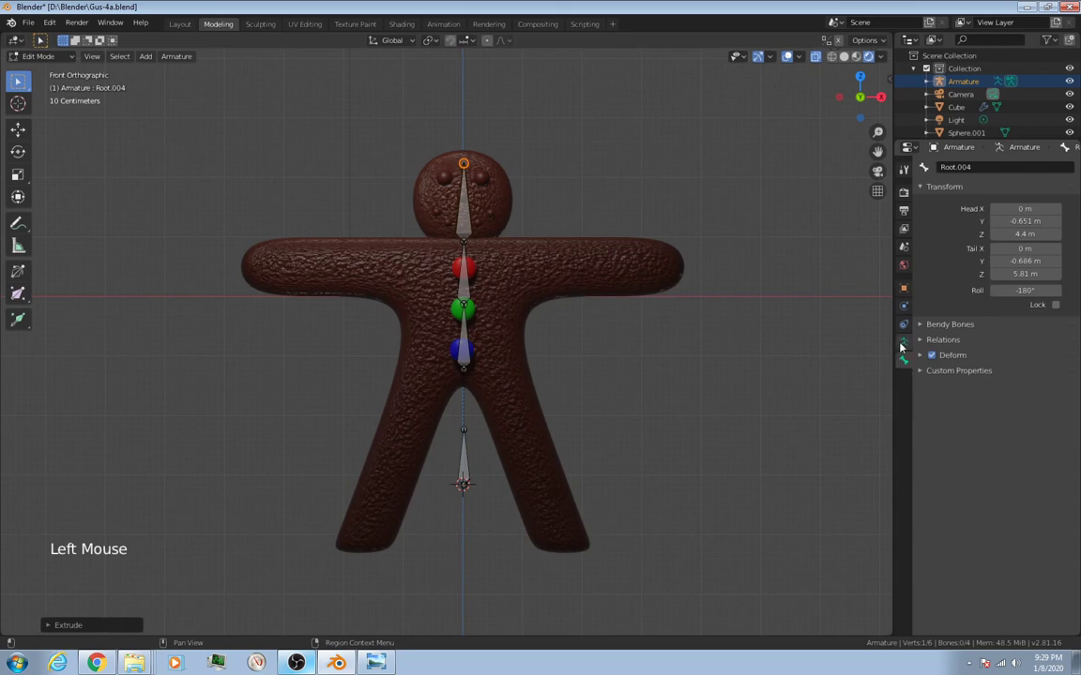
left_click(901, 346)
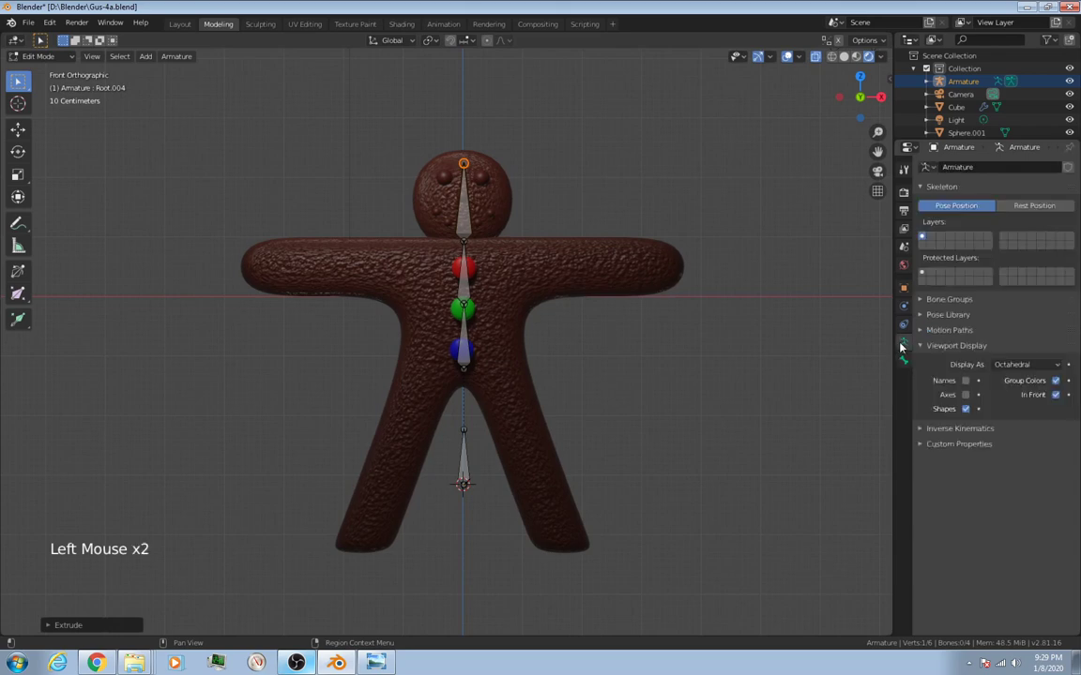
left_click(903, 328)
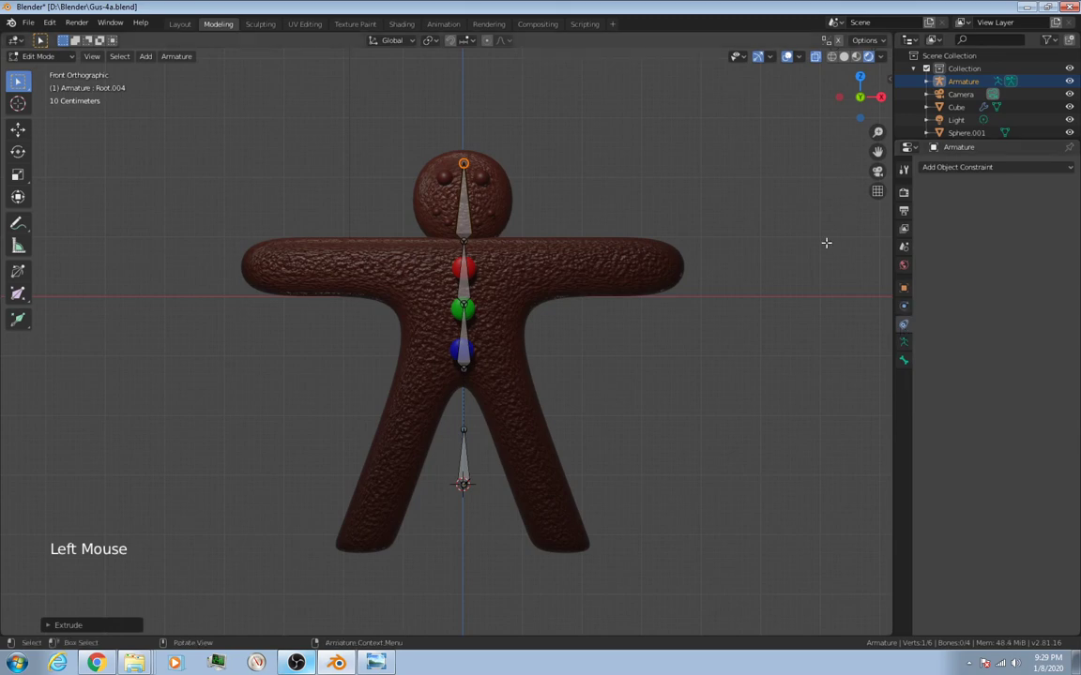
left_click(296, 662)
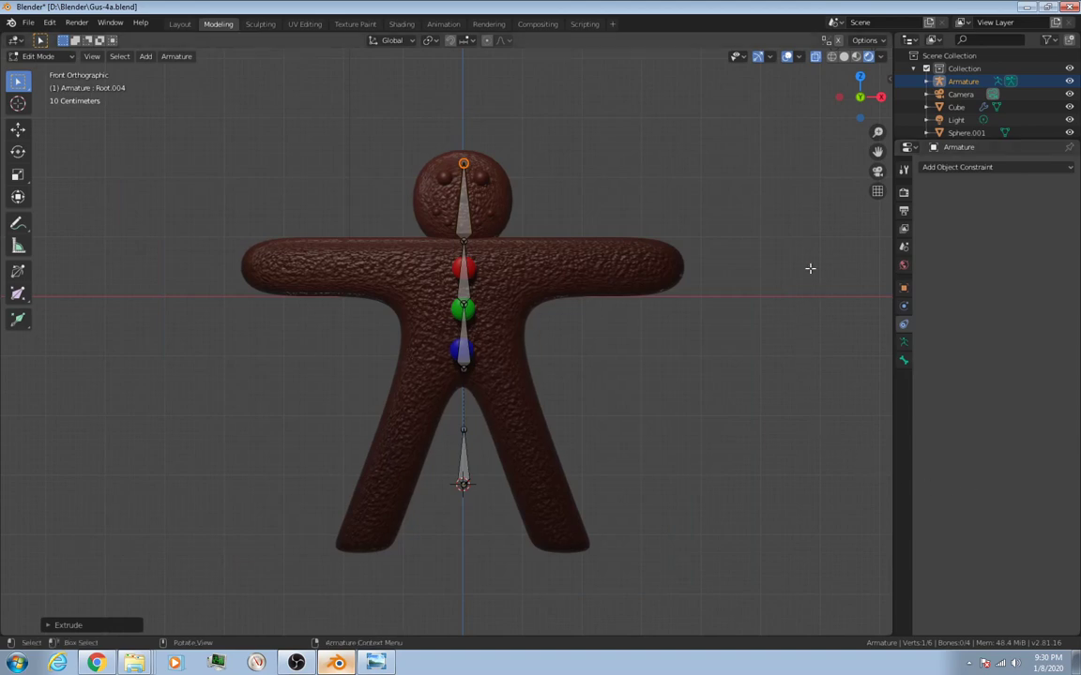
Step: Enable X-Axis Mirror in the sidebar's Tool tab, then select the neck joint
key("n")
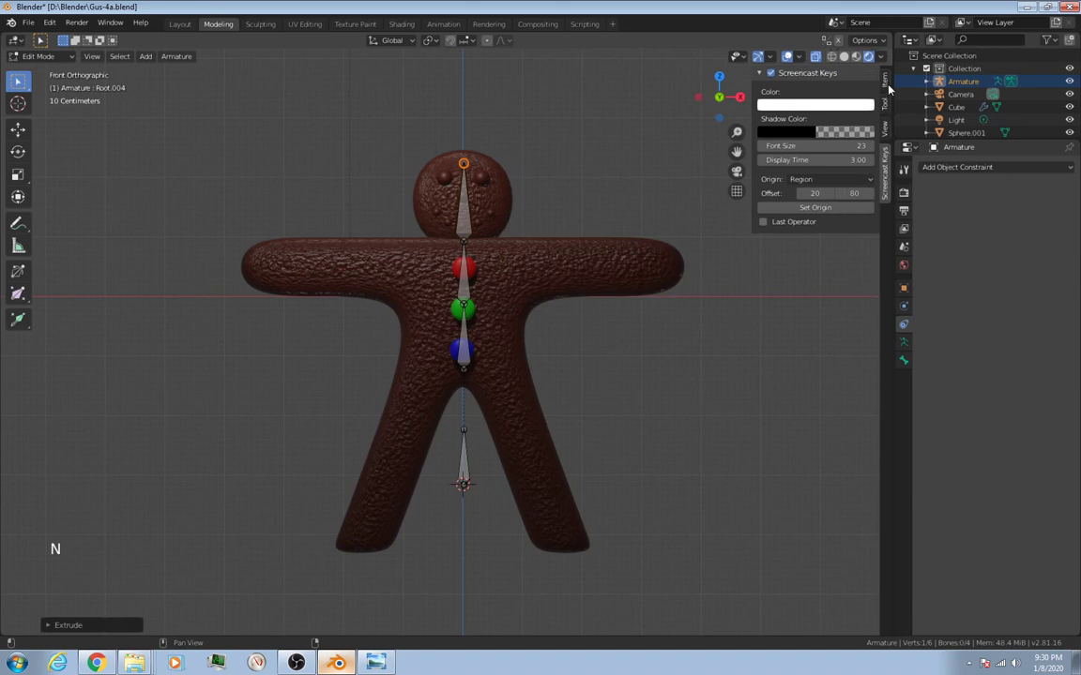
left_click(885, 82)
left_click(887, 105)
left_click(886, 128)
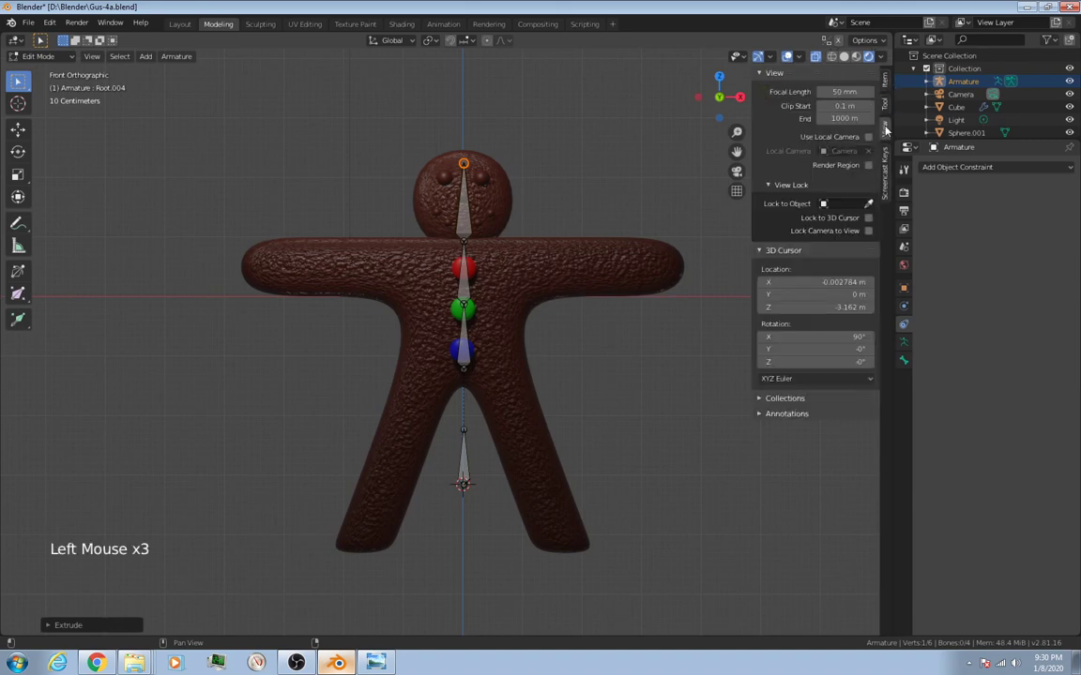
left_click(886, 107)
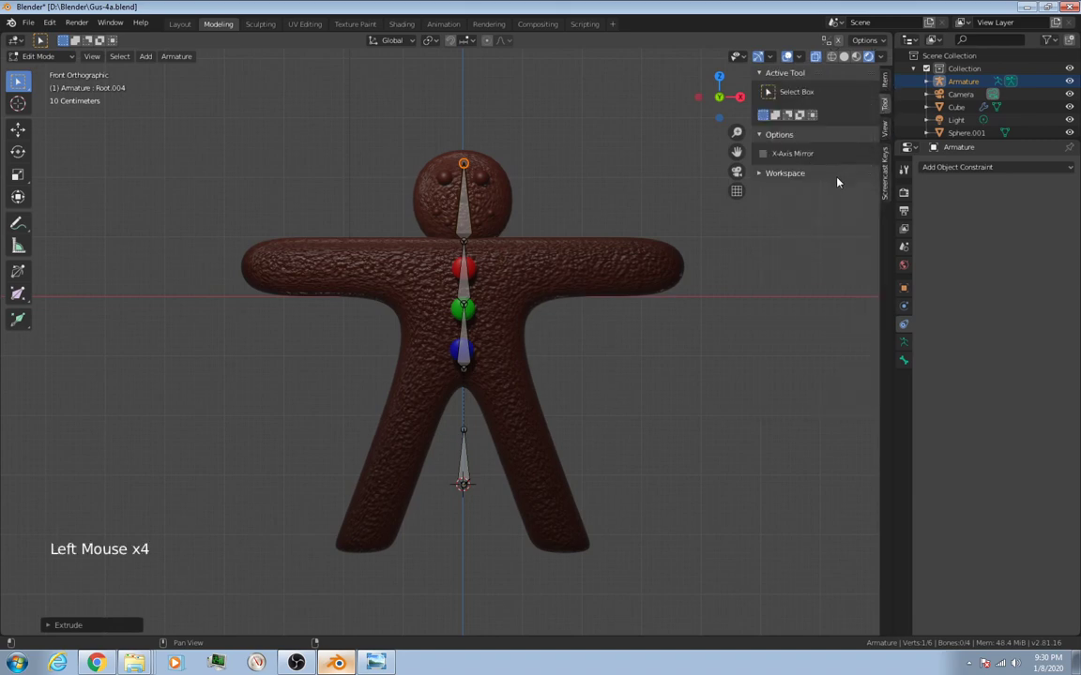
left_click(766, 155)
left_click(464, 243)
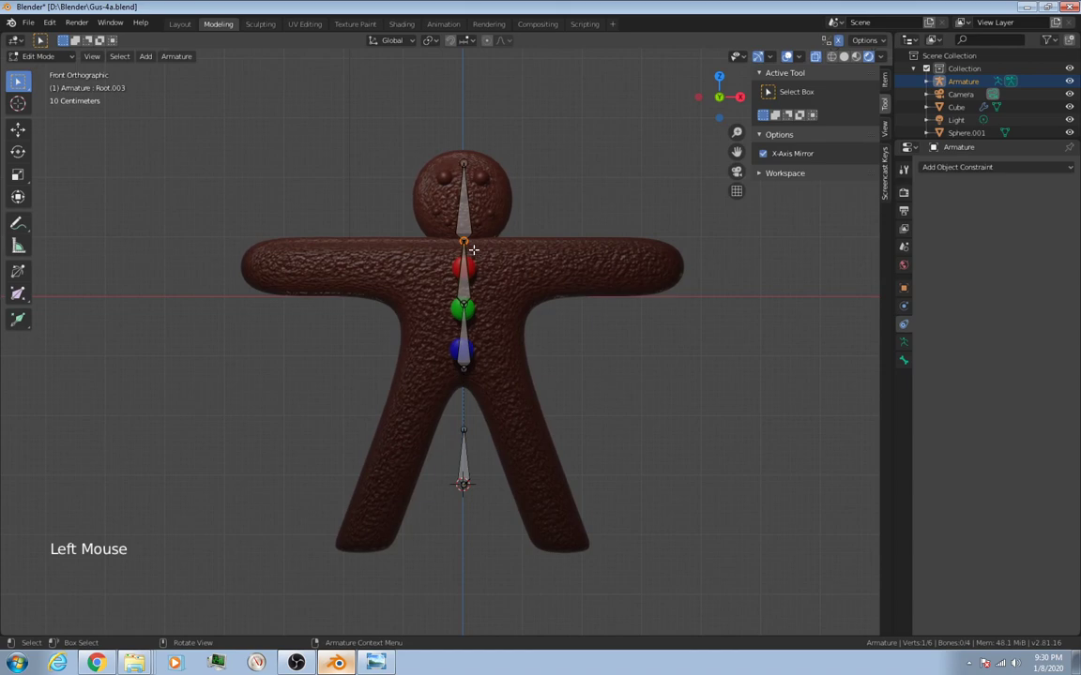
Step: Extrude mirrored shoulder, upper arm and forearm bones from the neck out to the hands
key("e")
right_click(556, 277)
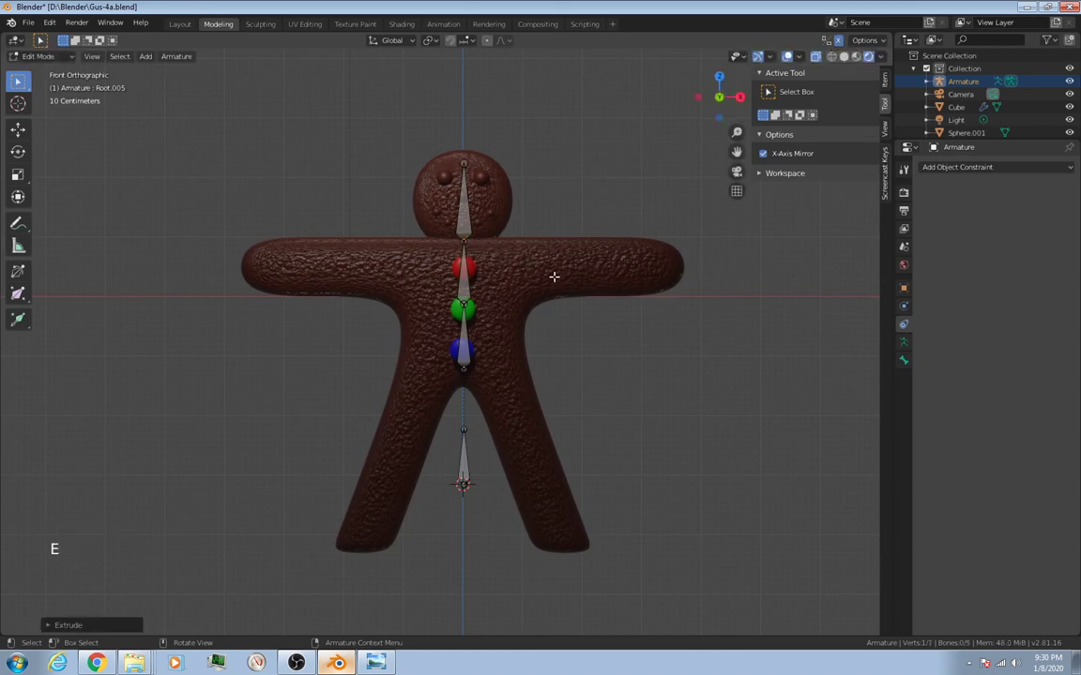
key("shift")
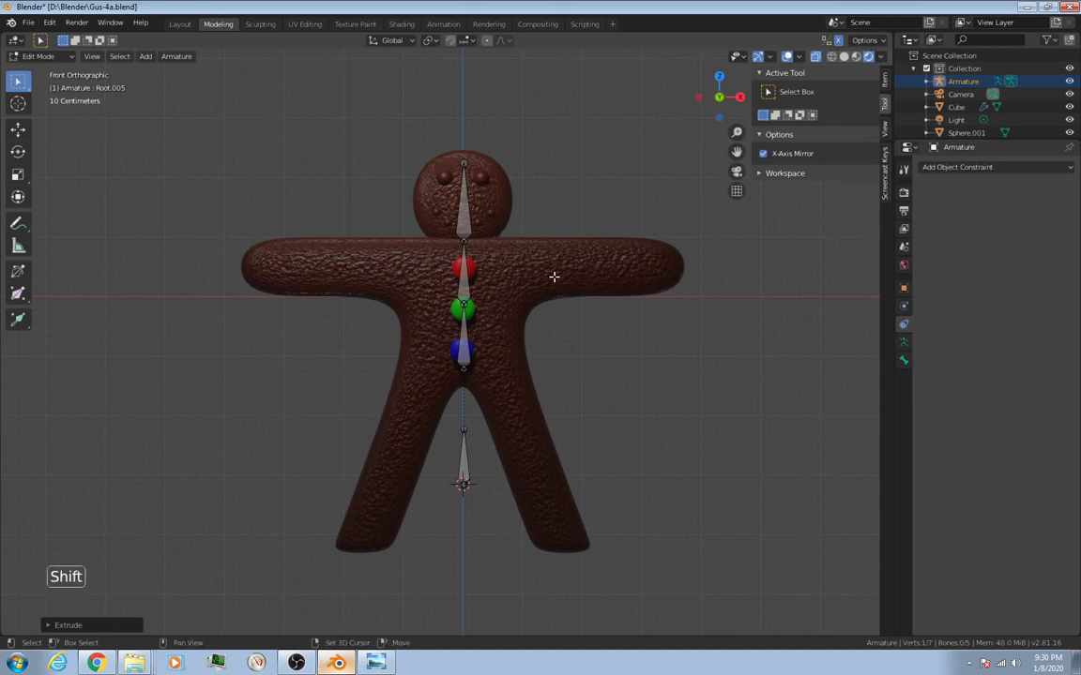
key("shift+e")
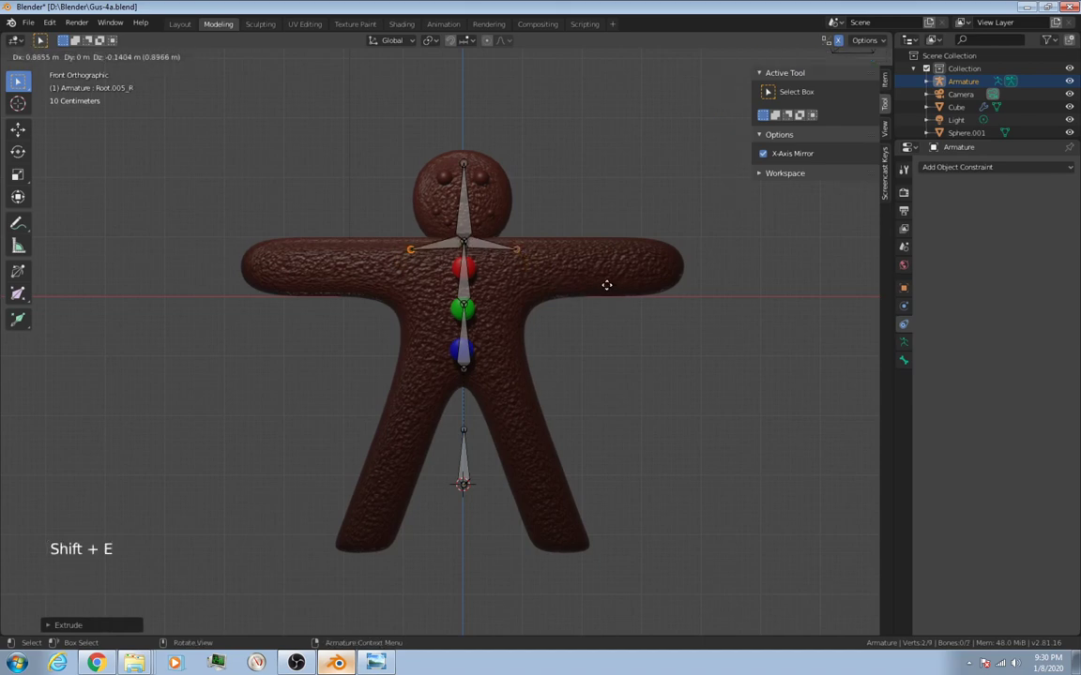
left_click(603, 291)
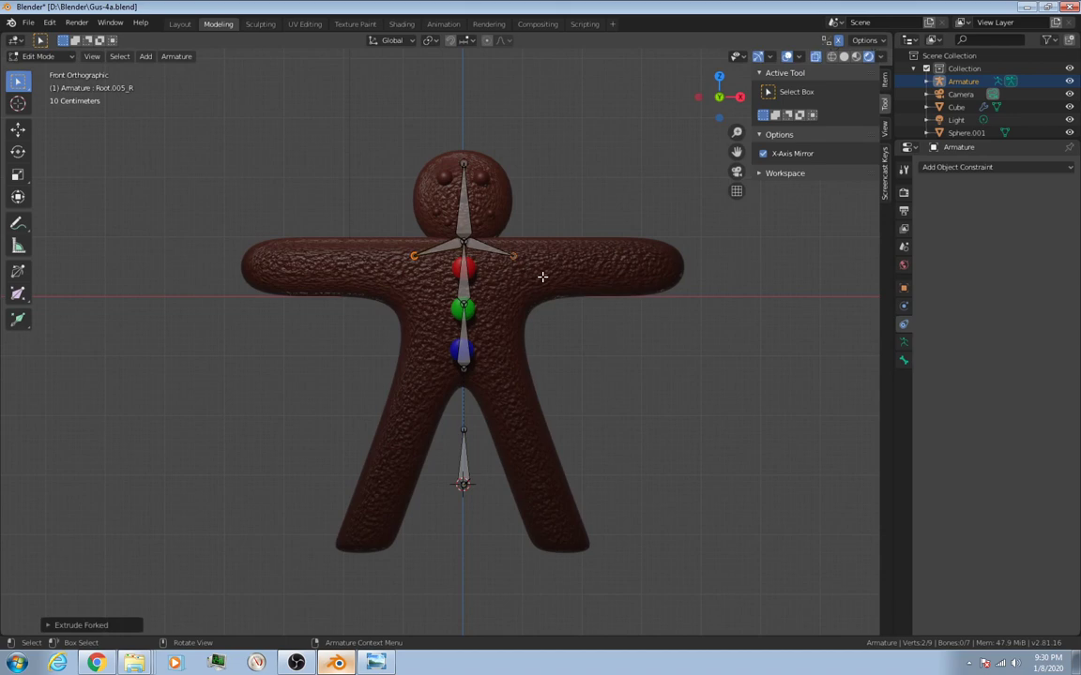
key("e")
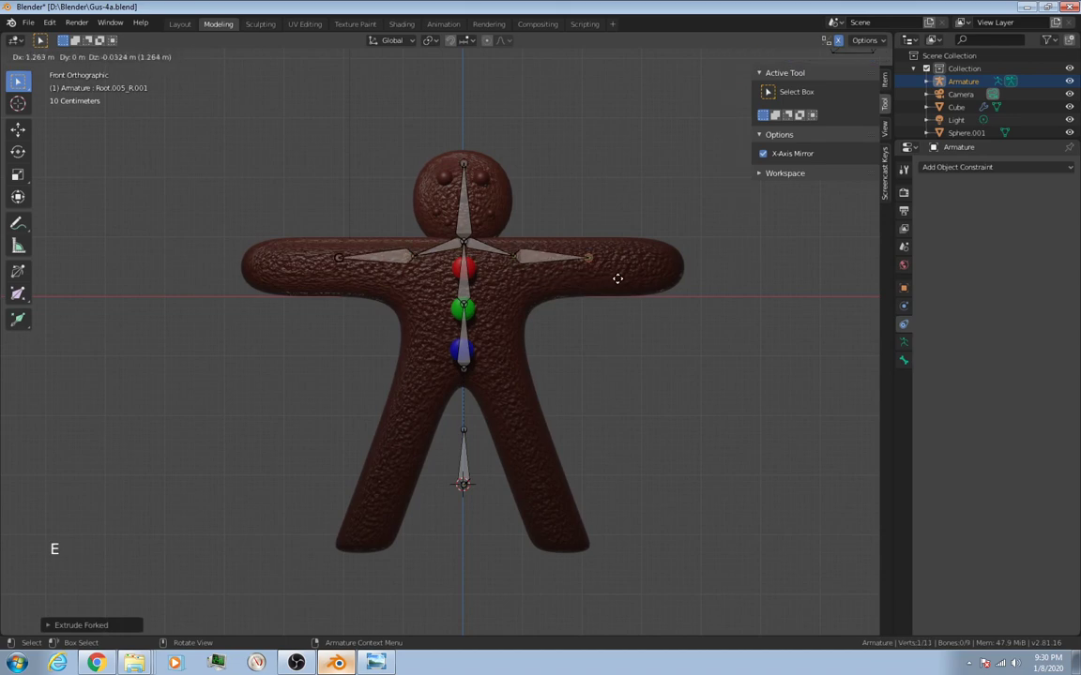
left_click(621, 277)
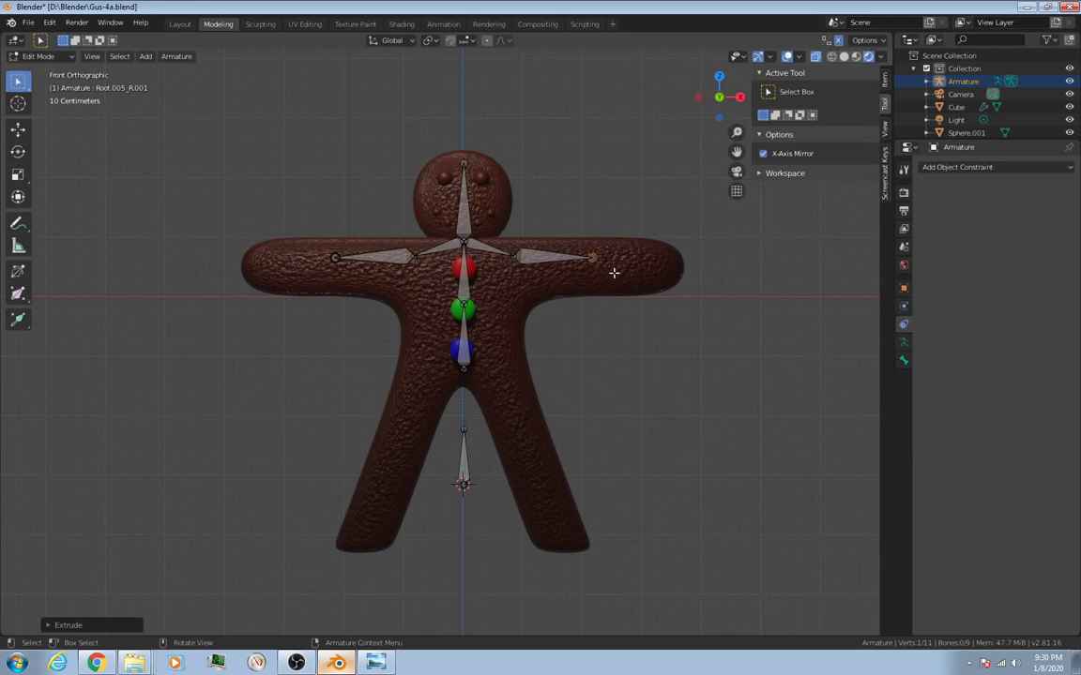
key("e")
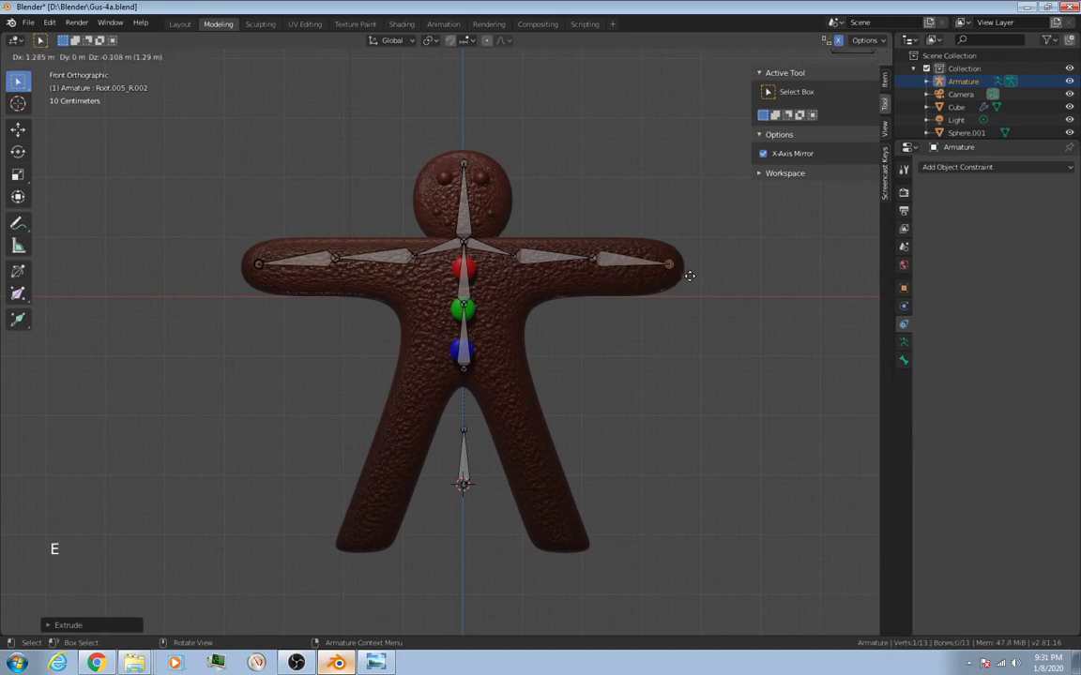
left_click(691, 273)
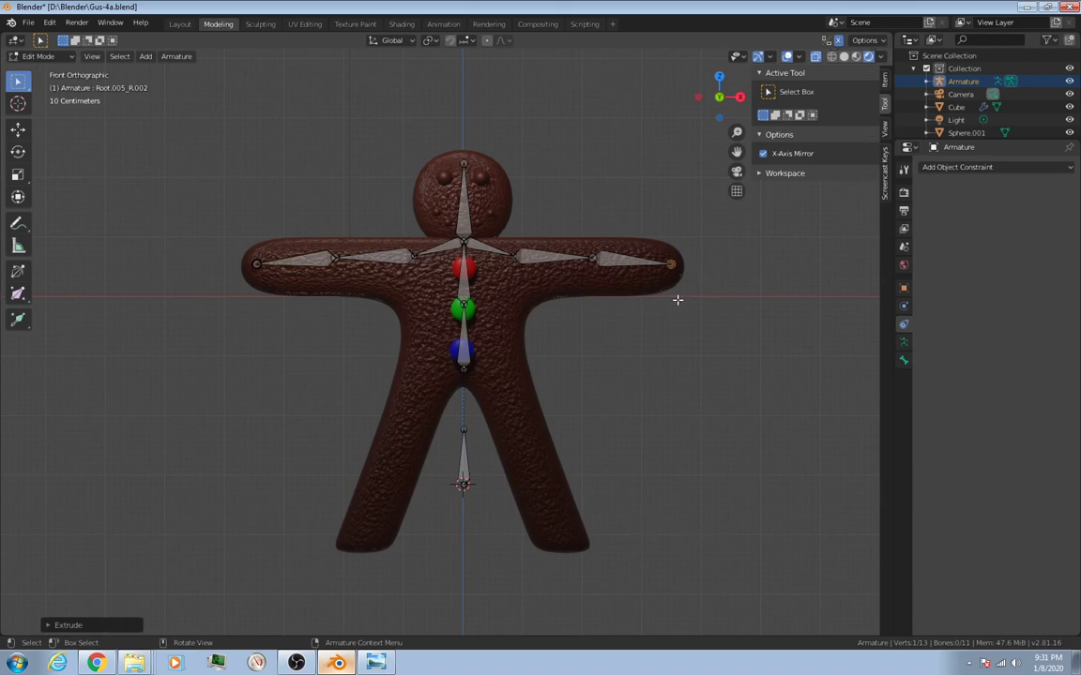
Step: From the hip joint, extrude mirrored hip, thigh, shin and foot bones down the legs
left_click(465, 369)
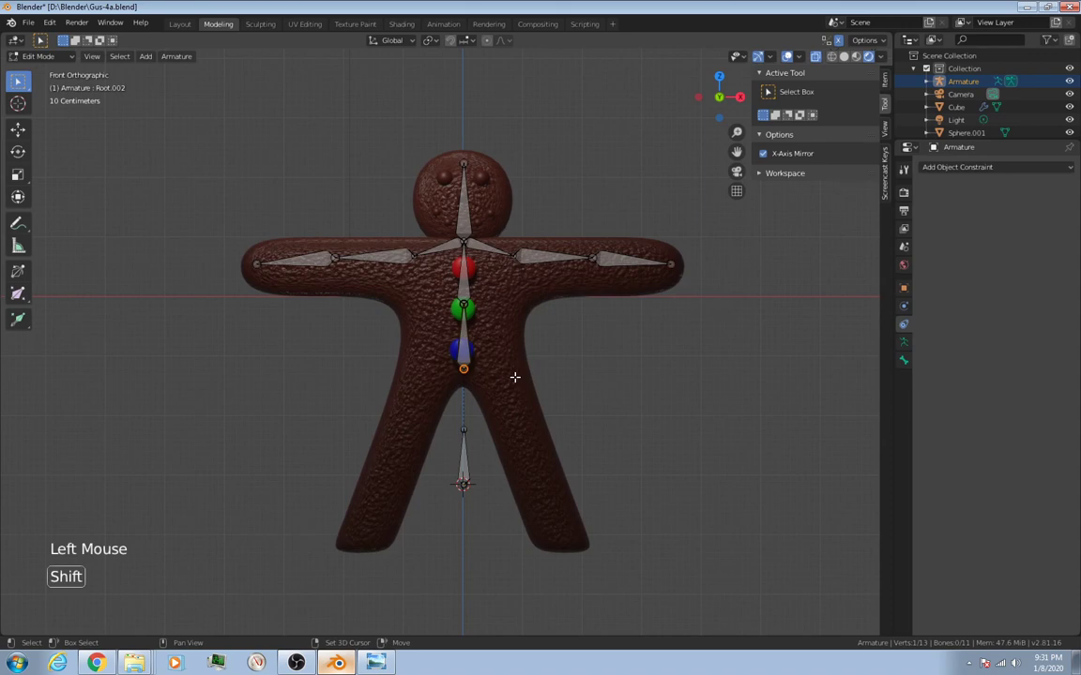
key("shift+e")
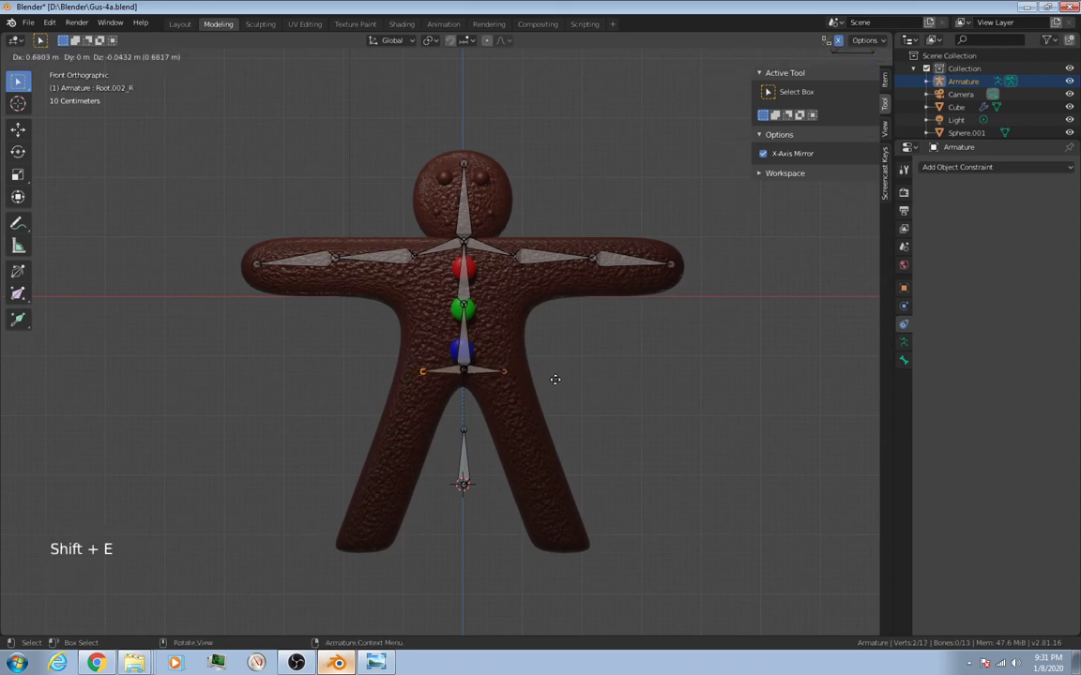
left_click(552, 380)
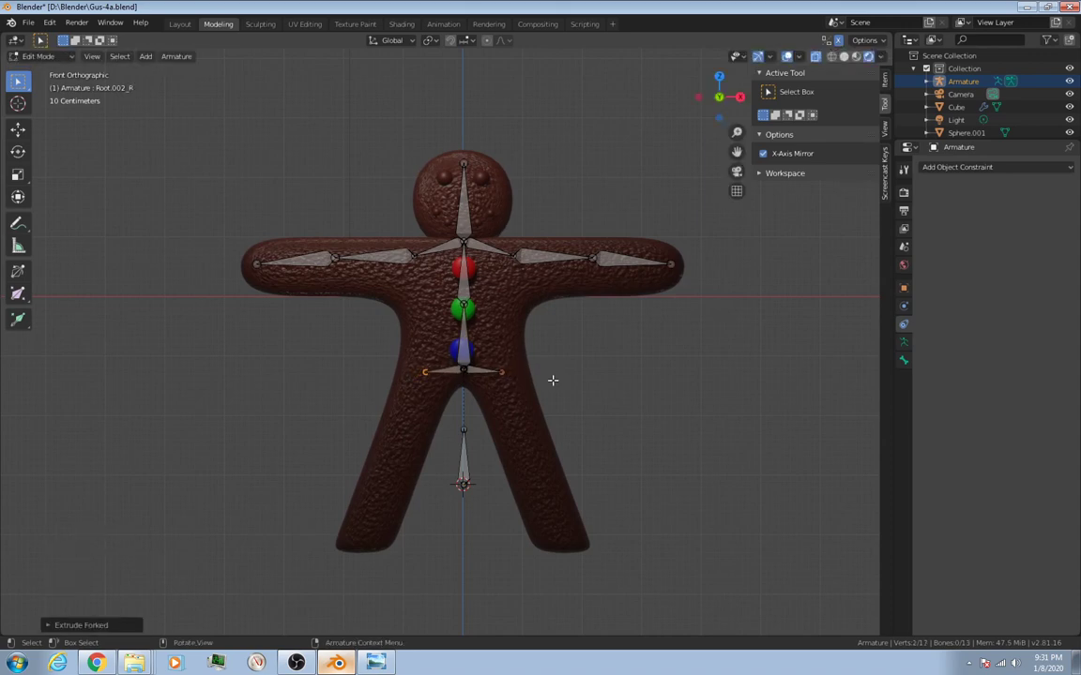
key("e")
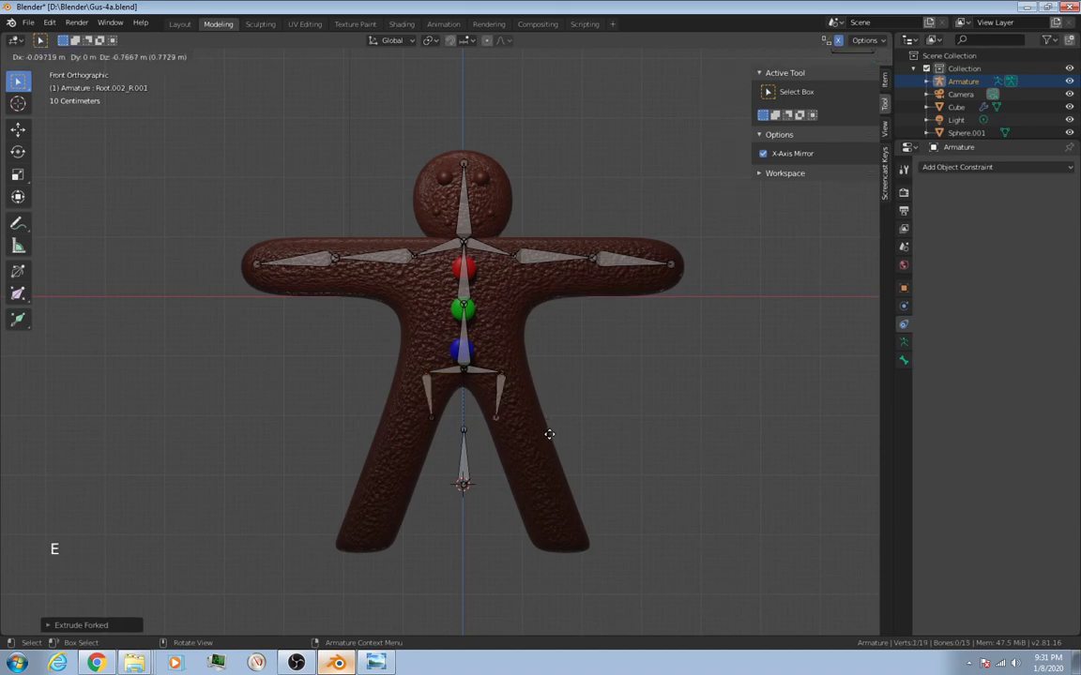
left_click(587, 478)
key("e")
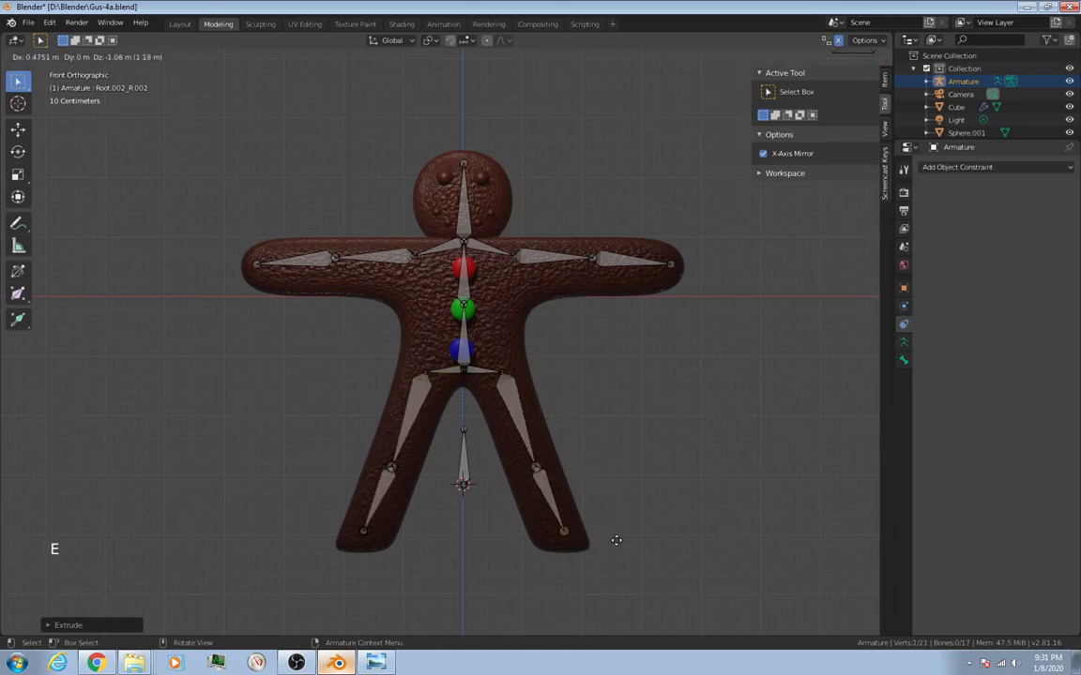
left_click(622, 553)
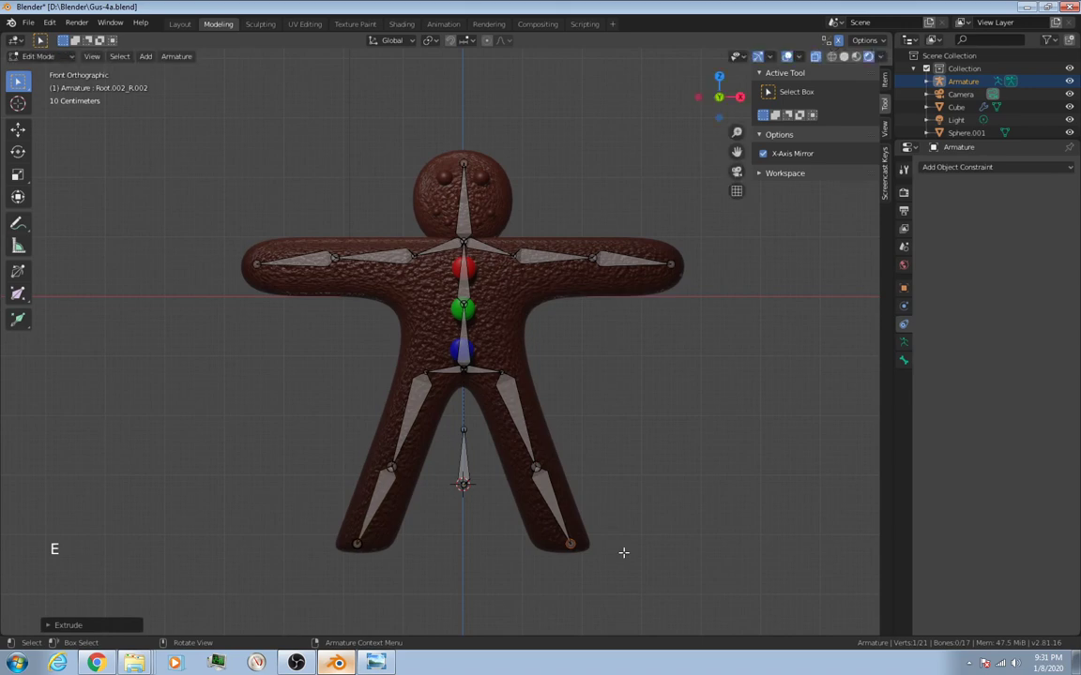
key("e")
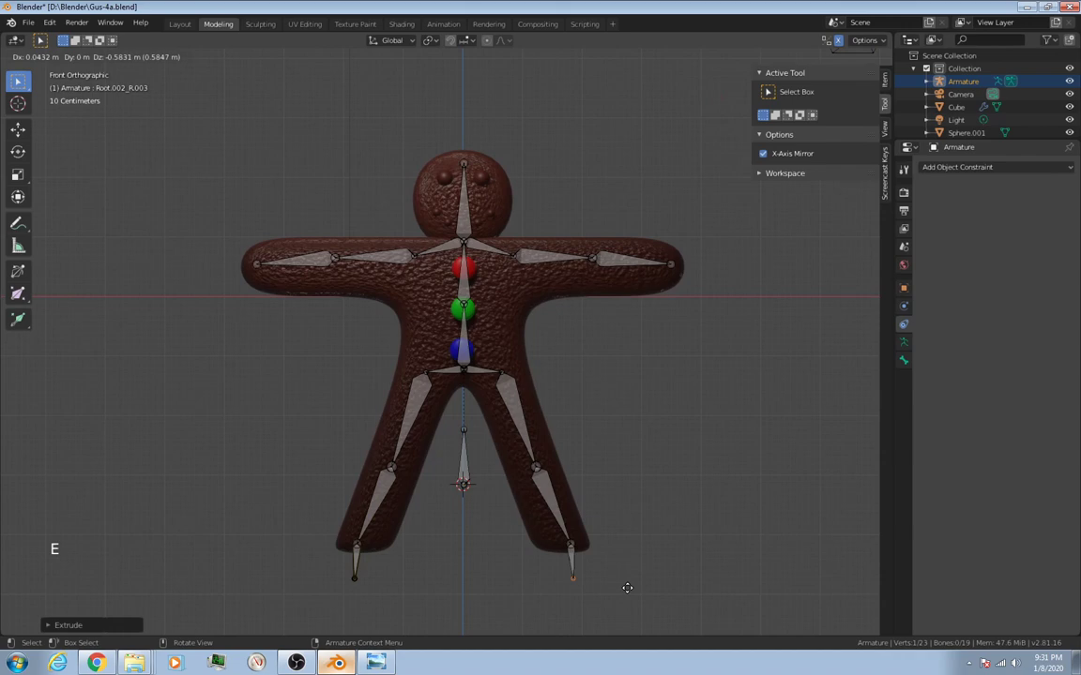
left_click(626, 587)
Step: In right side view, rotate the foot bones to point forward, then return to front view
key("KP_3")
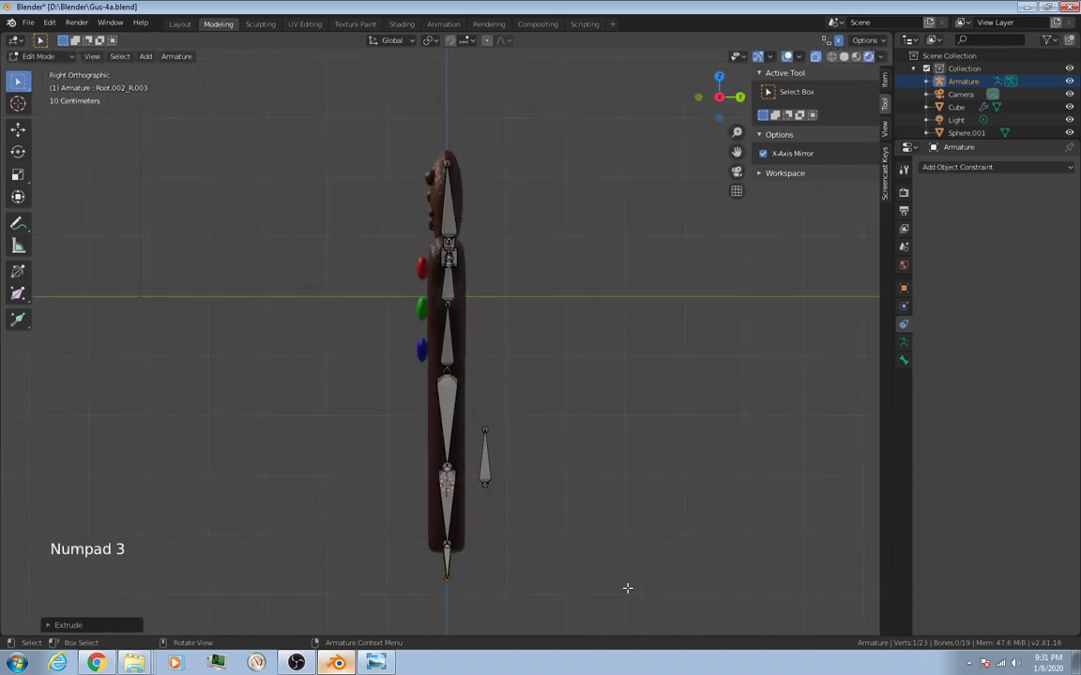
key("r")
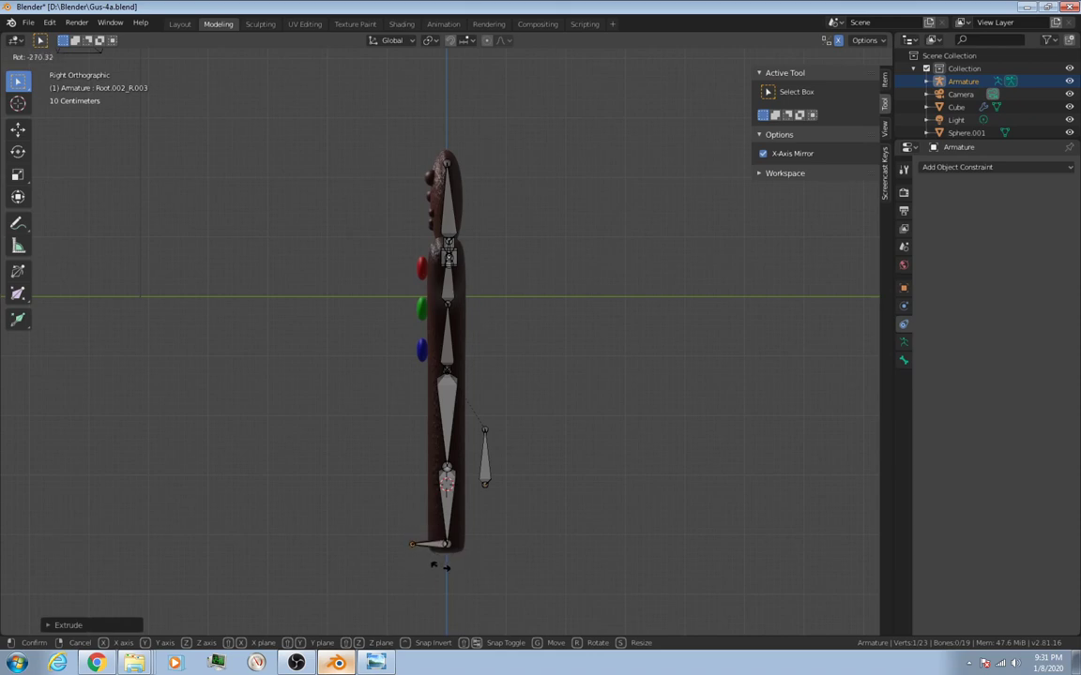
left_click(443, 568)
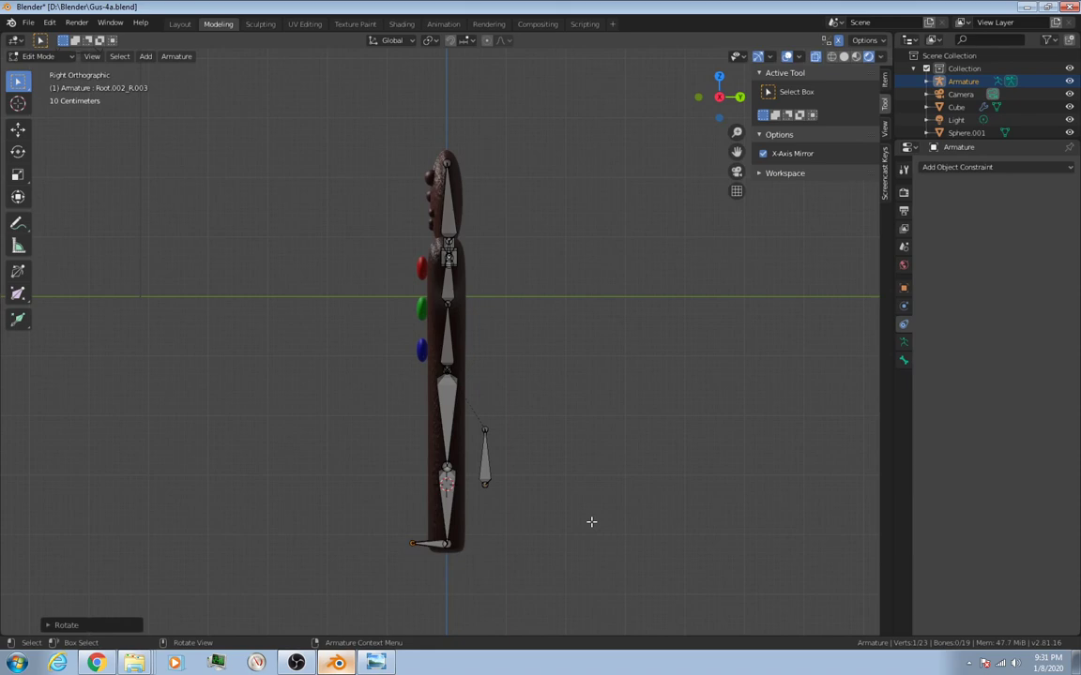
key("KP_1")
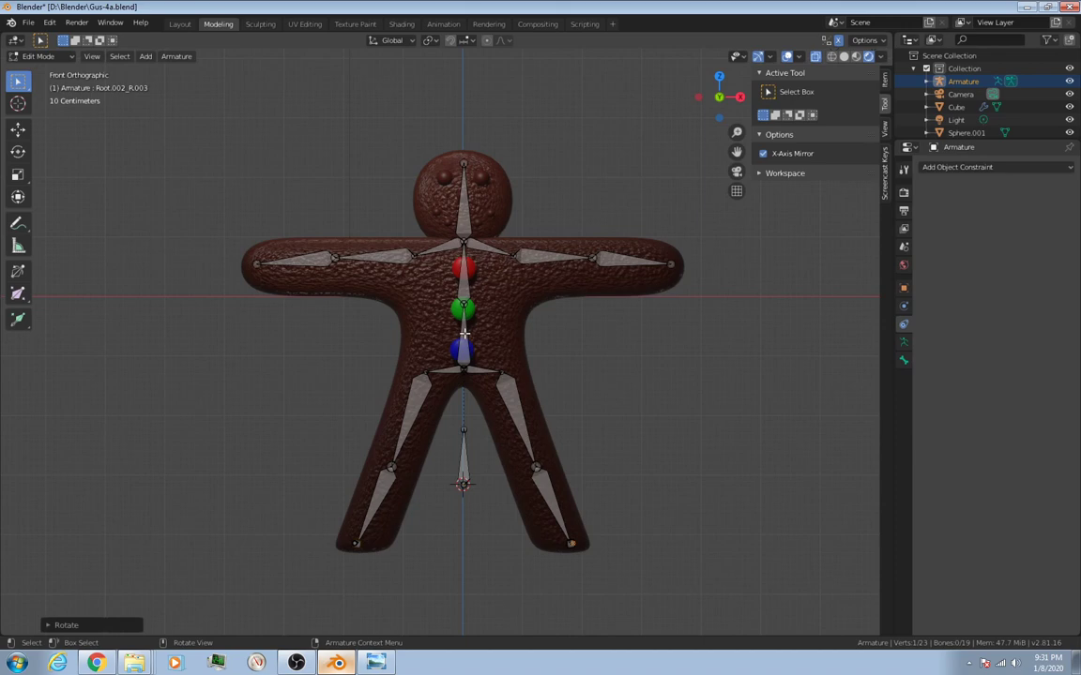
Step: Box-select the armature's bones and return the armature to Object Mode
key("b")
left_click_drag(266, 145, 610, 555)
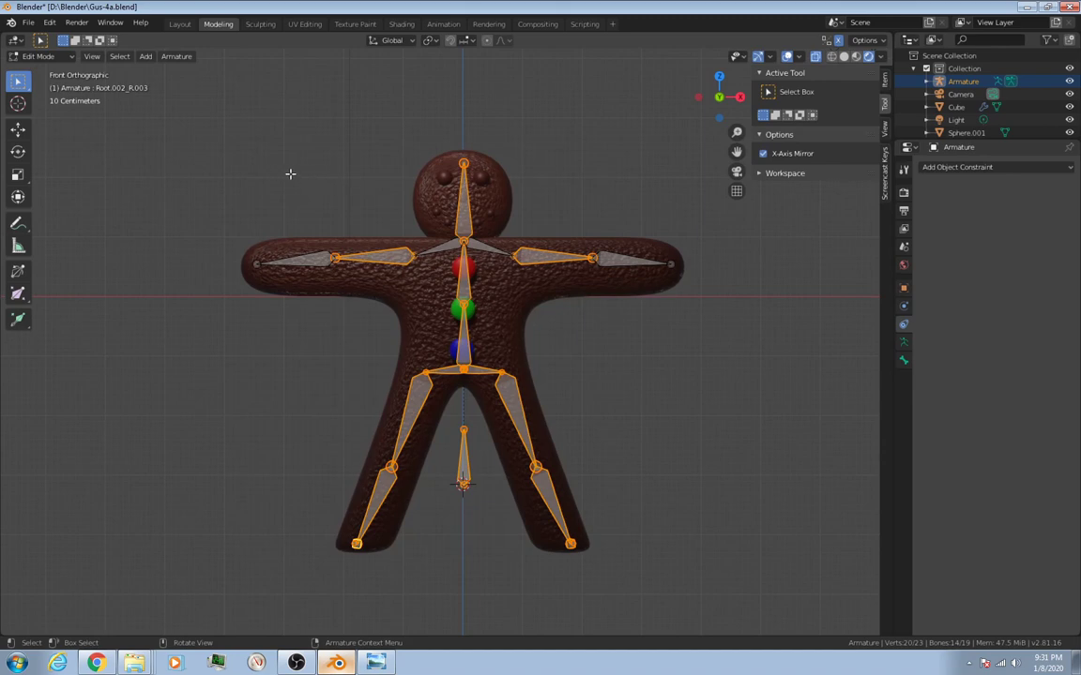
key("ctrl+Tab")
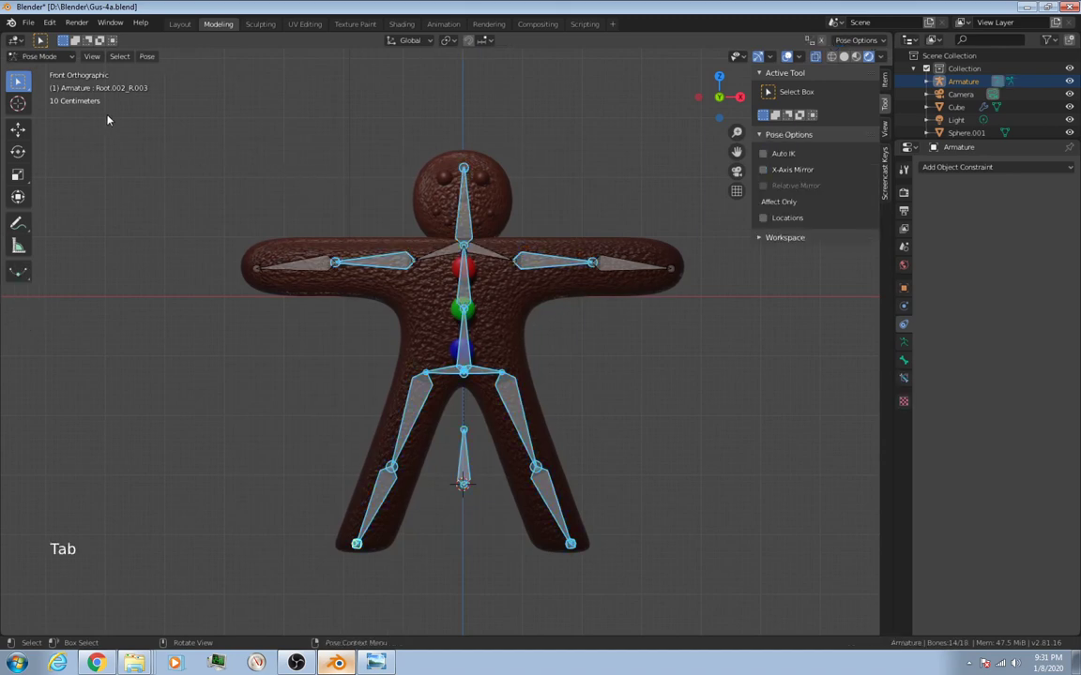
left_click(67, 58)
left_click(56, 72)
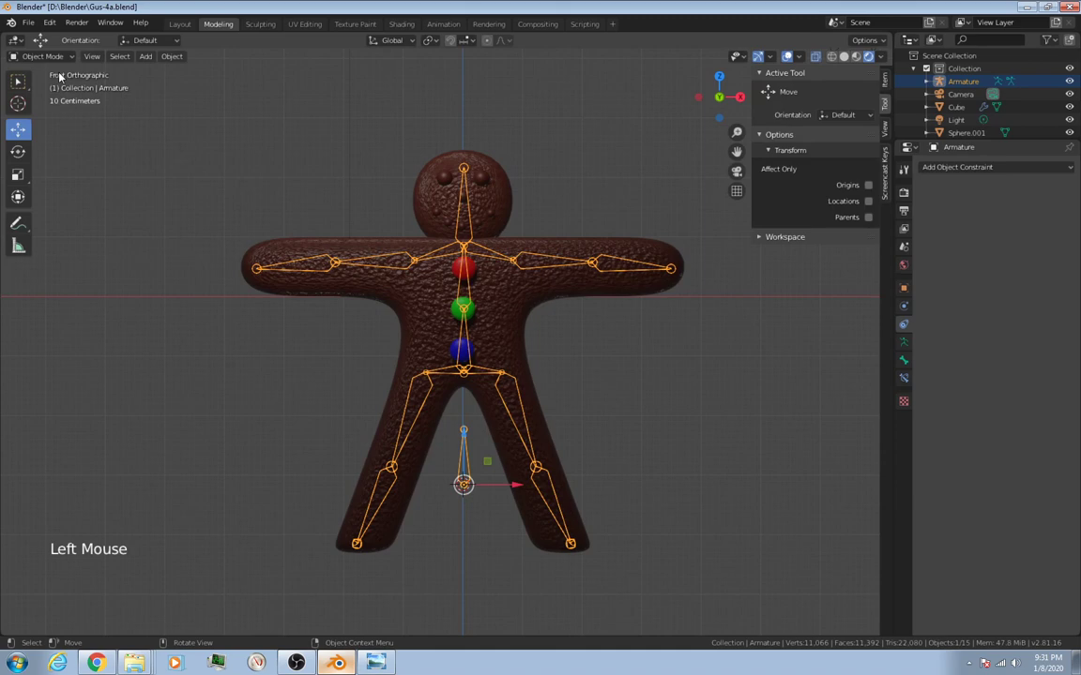
Step: Select the gingerbread meshes with the armature active and parent them using Automatic Weights
key("b")
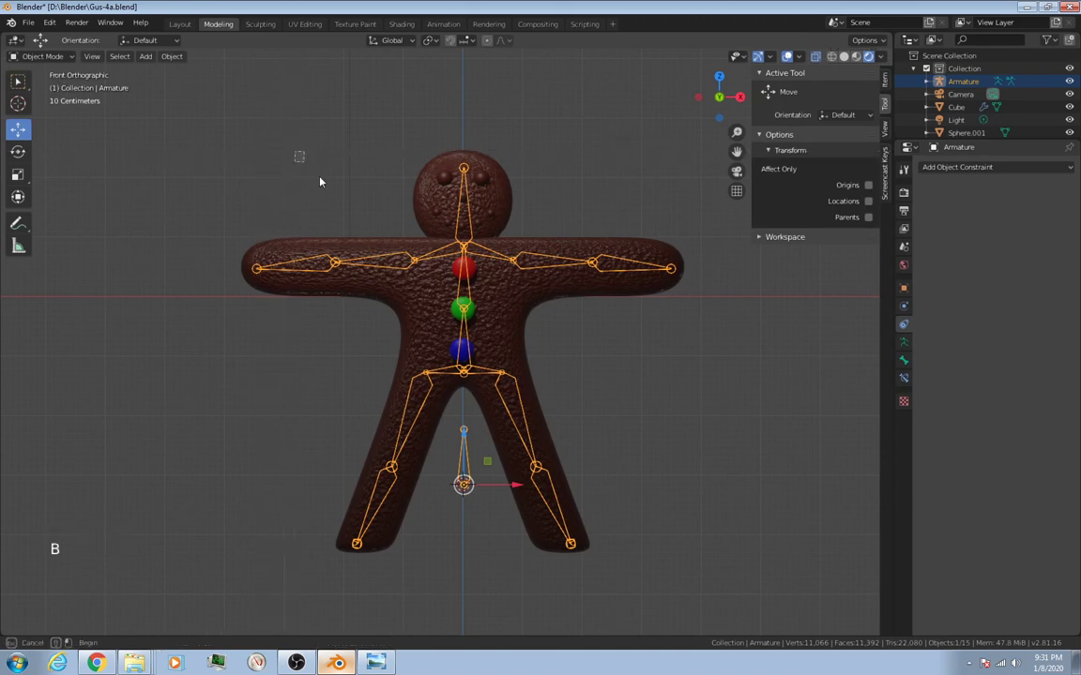
left_click_drag(297, 156, 558, 419)
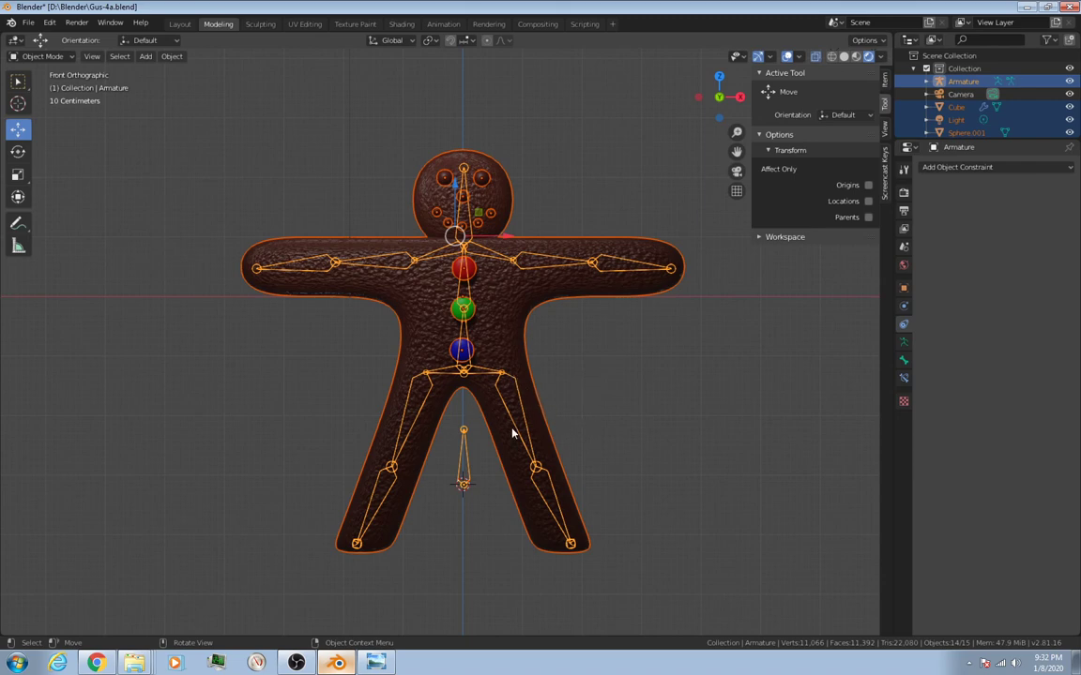
left_click(466, 472, "shift")
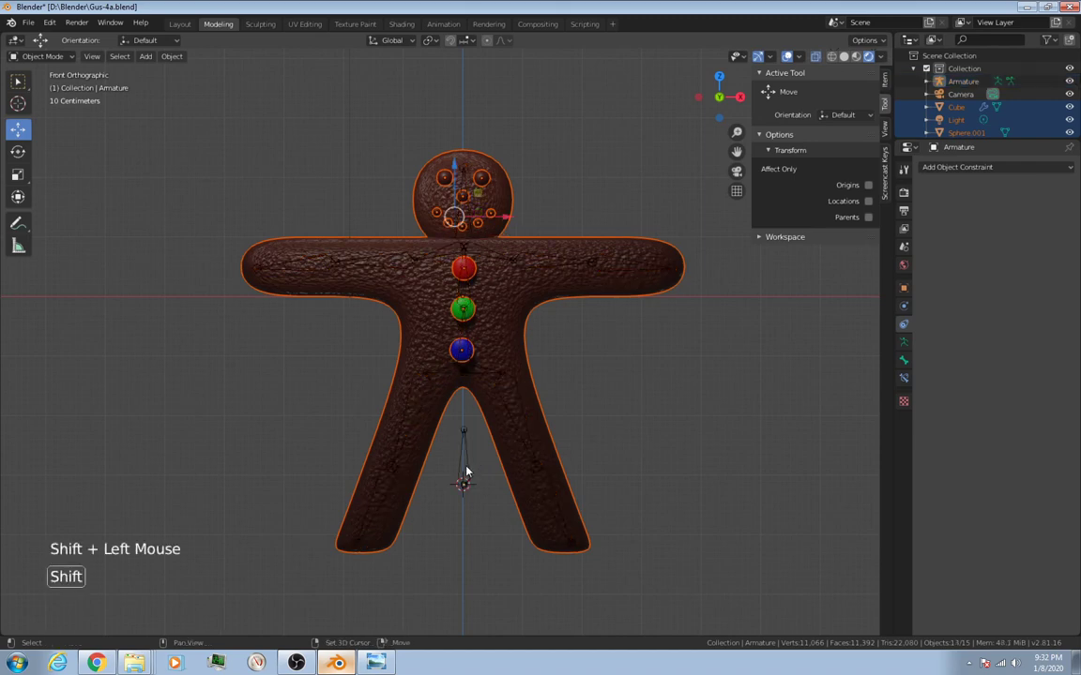
left_click(465, 472, "shift")
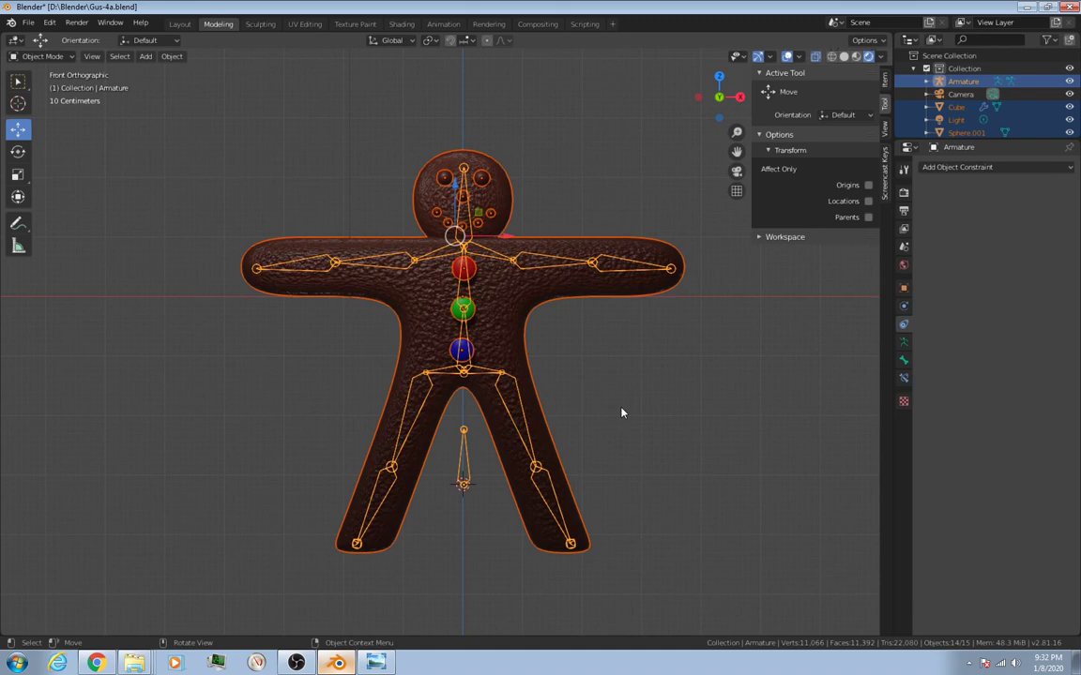
key("ctrl+p")
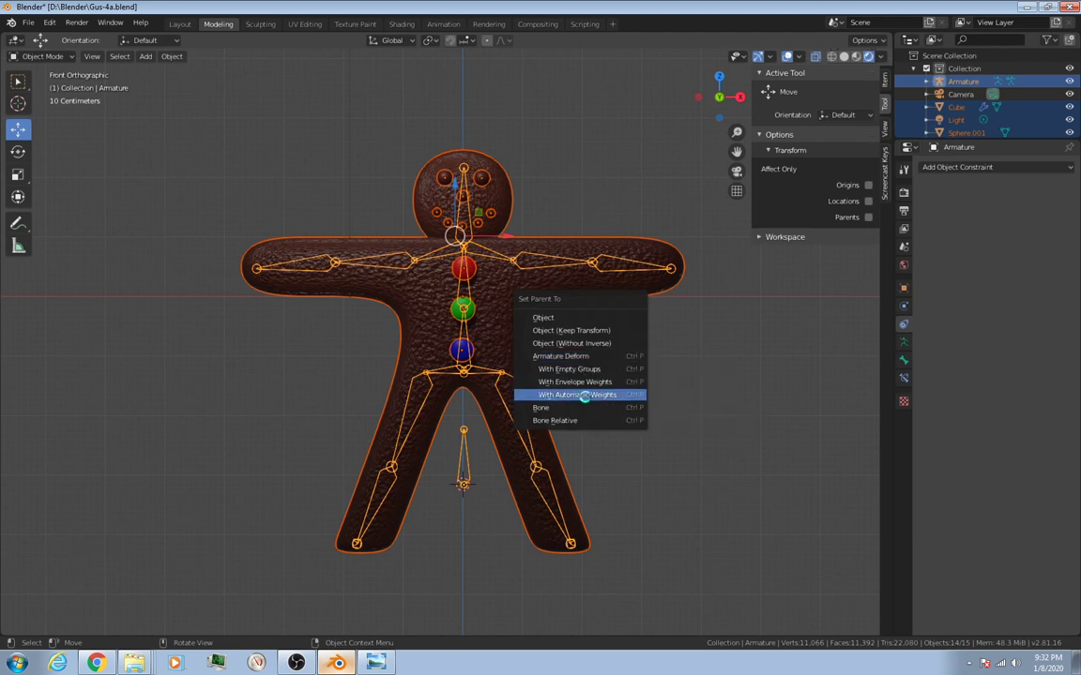
left_click(587, 401)
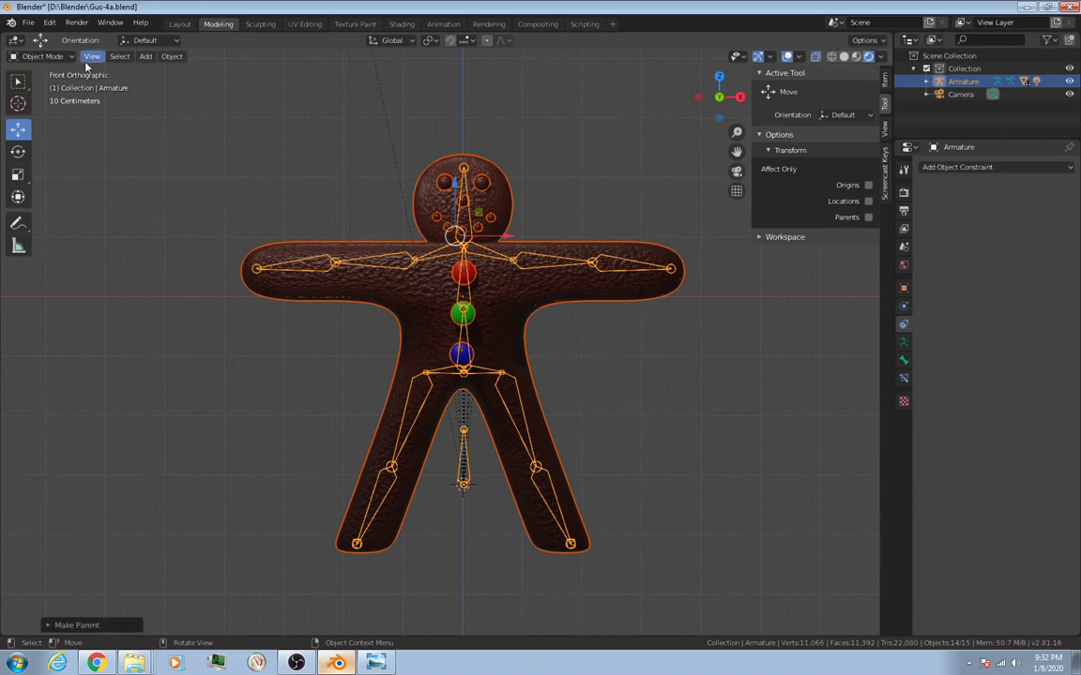
Step: Enter Pose Mode and test-move the Root bone, cancelling the move
left_click(61, 55)
left_click(37, 93)
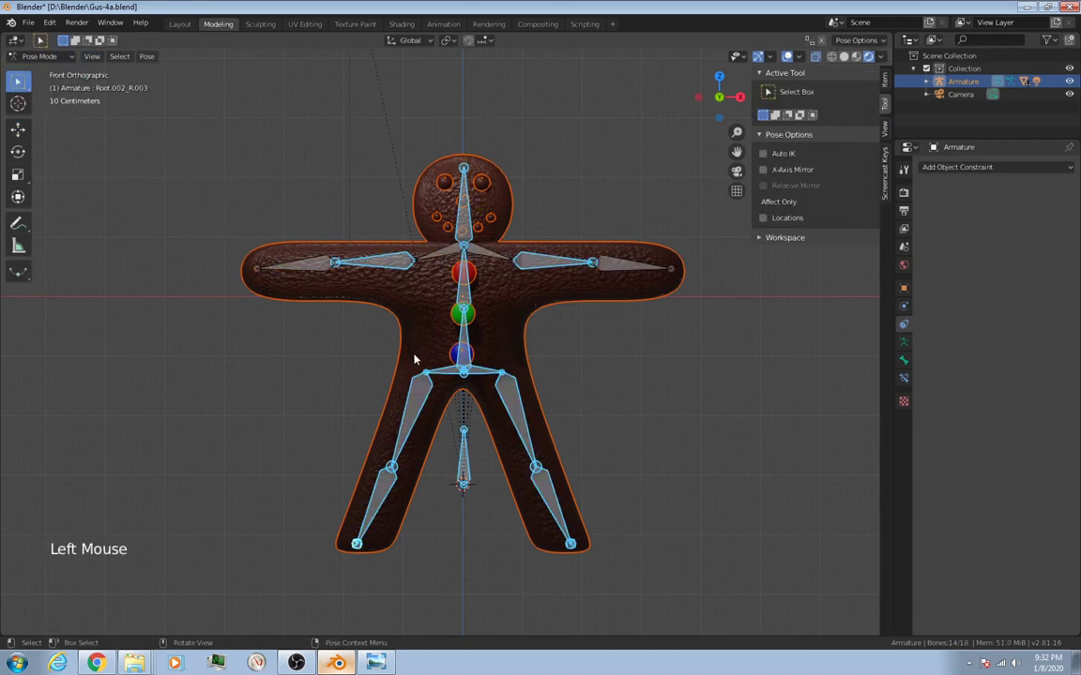
left_click(463, 448)
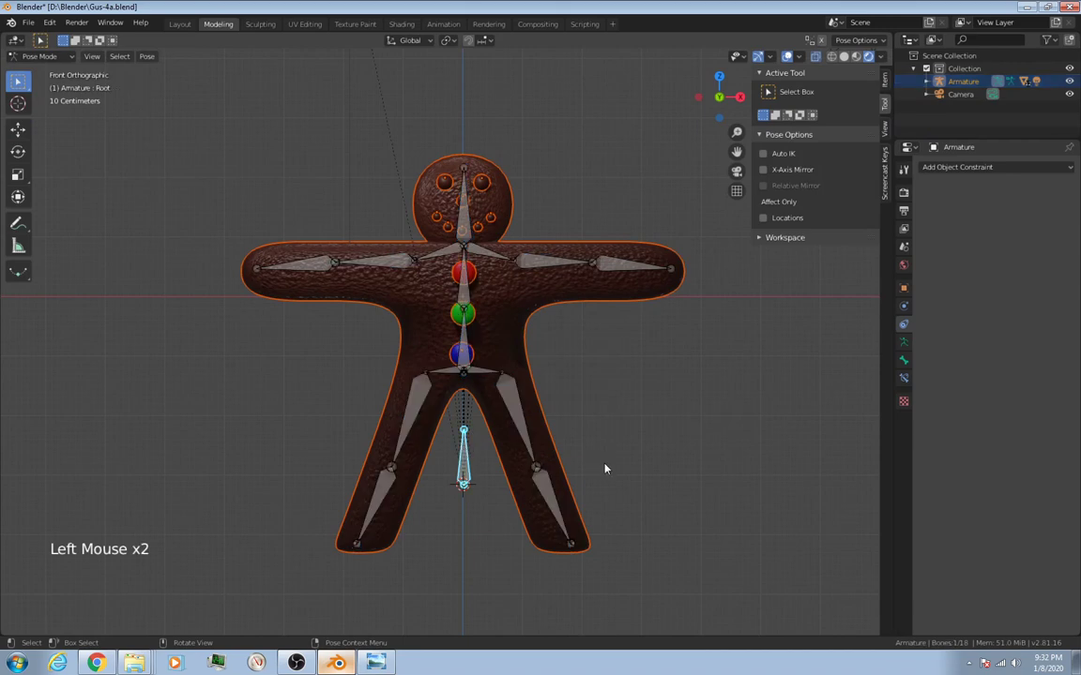
key("g")
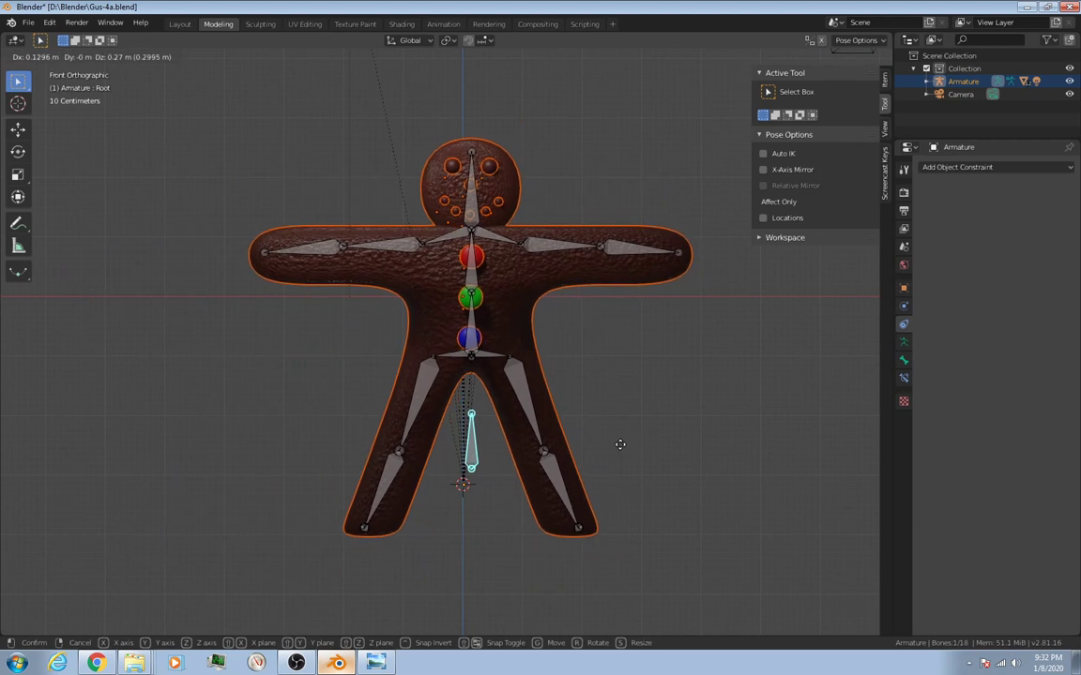
key("Escape")
Step: Test-rotate the right lower leg and outer arm bones, cancelling each, then view from the right
left_click(554, 509)
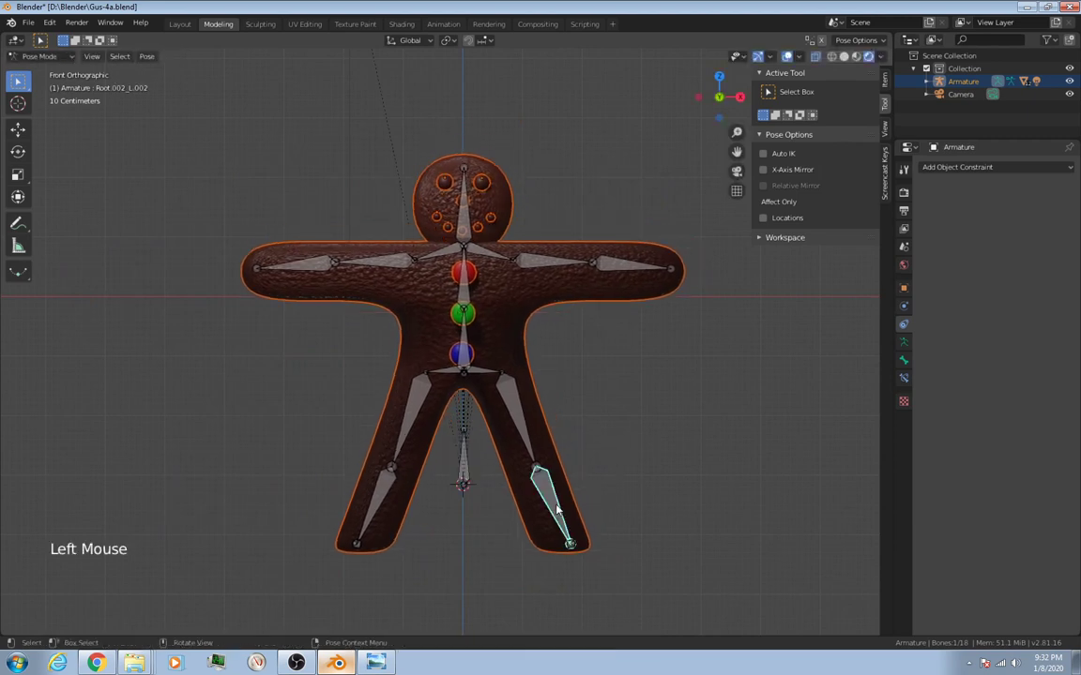
key("r")
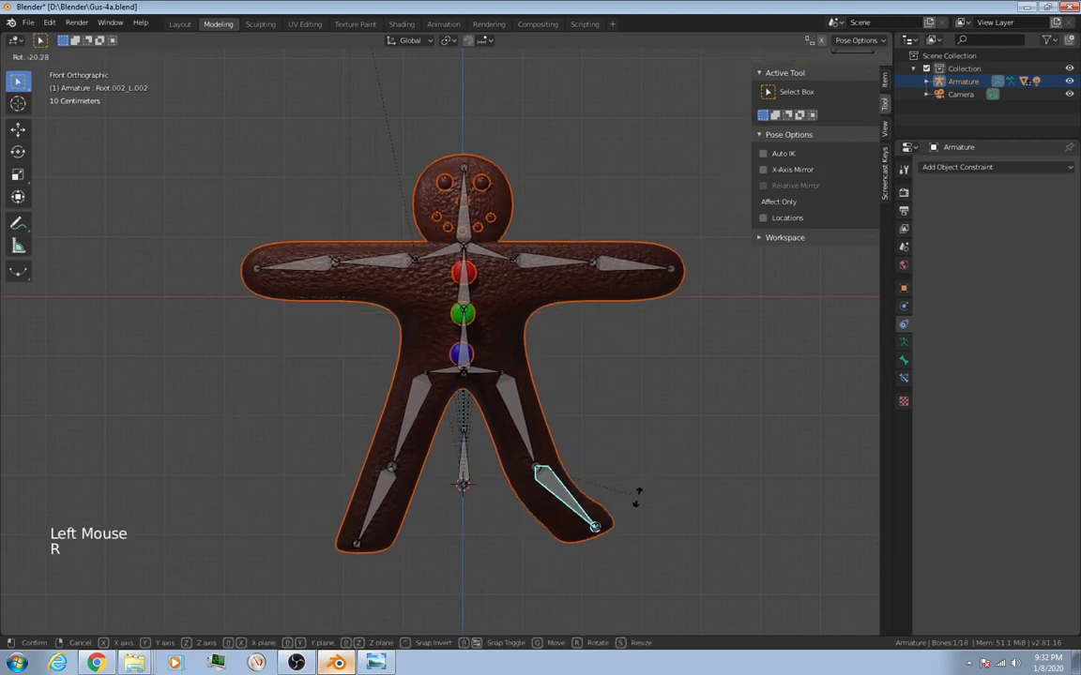
key("Escape")
left_click(639, 278)
key("r")
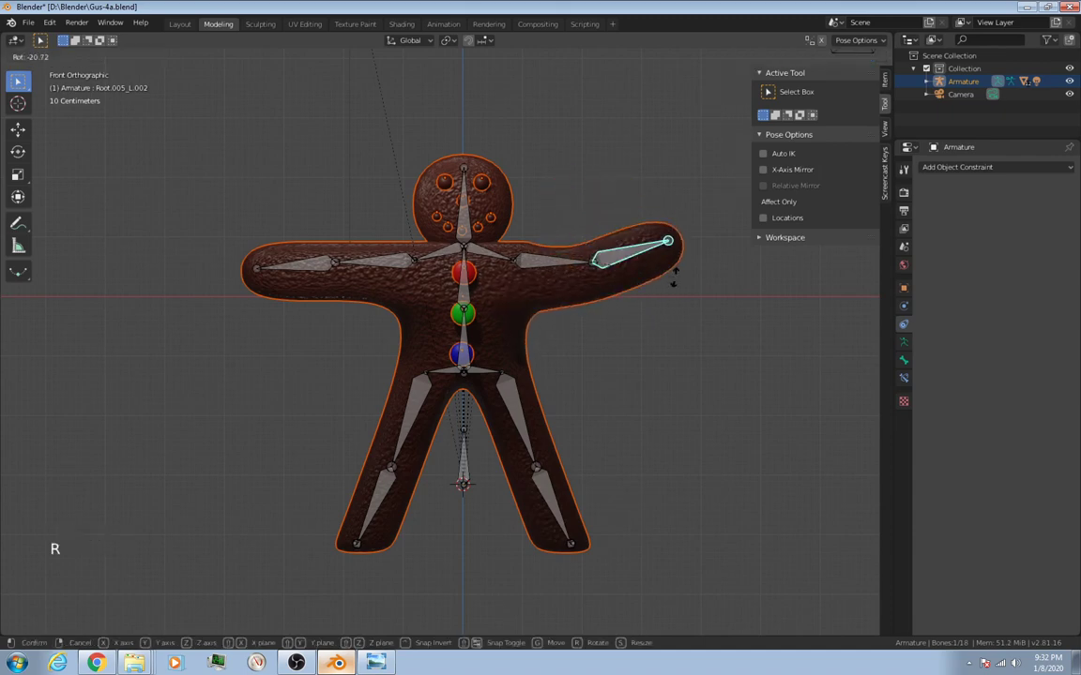
left_click(671, 301)
key("KP_3")
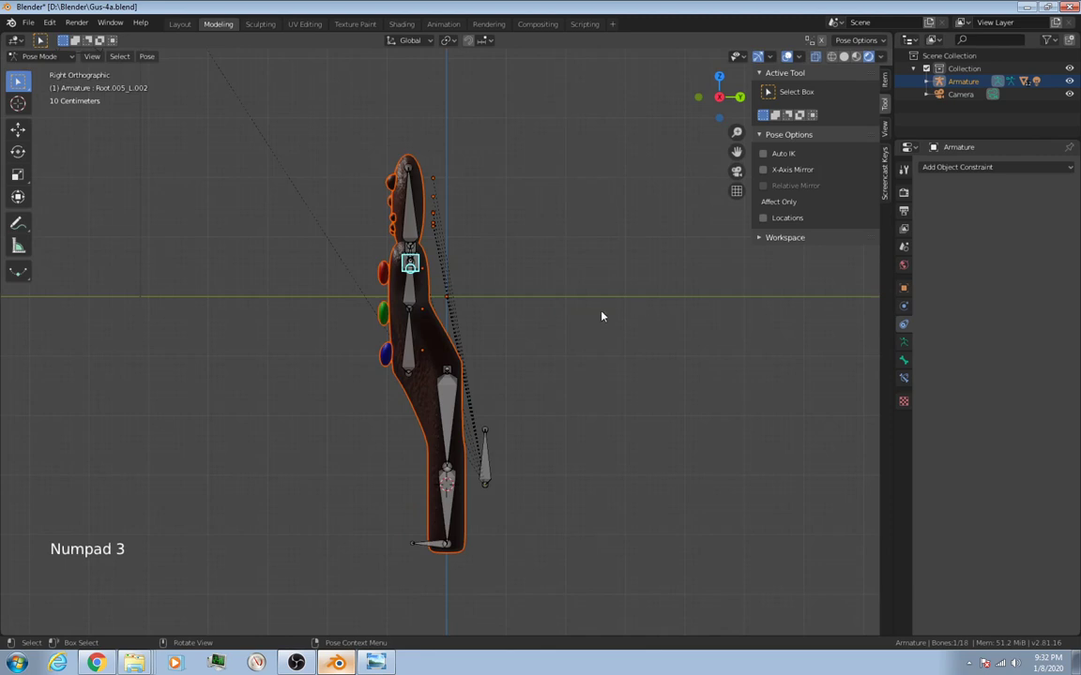
Step: Select the Root bone and try moving it, then cancel
left_click(483, 459)
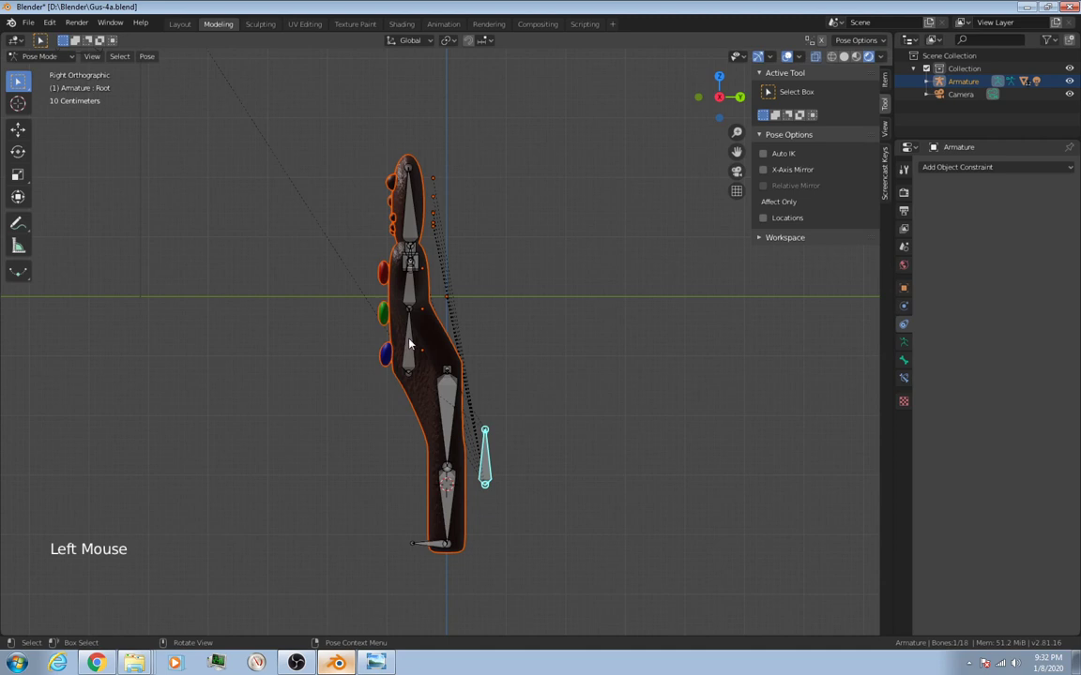
key("g")
key("Escape")
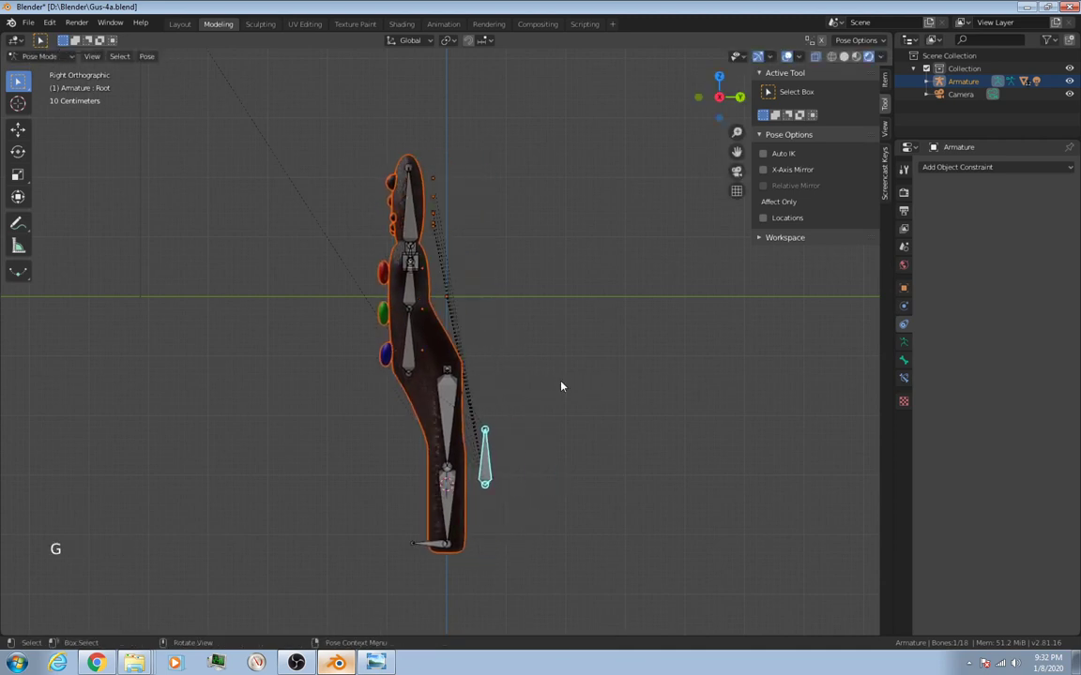
Step: Move torso bone Root.002 in side view, then start another move from the front
left_click(409, 343)
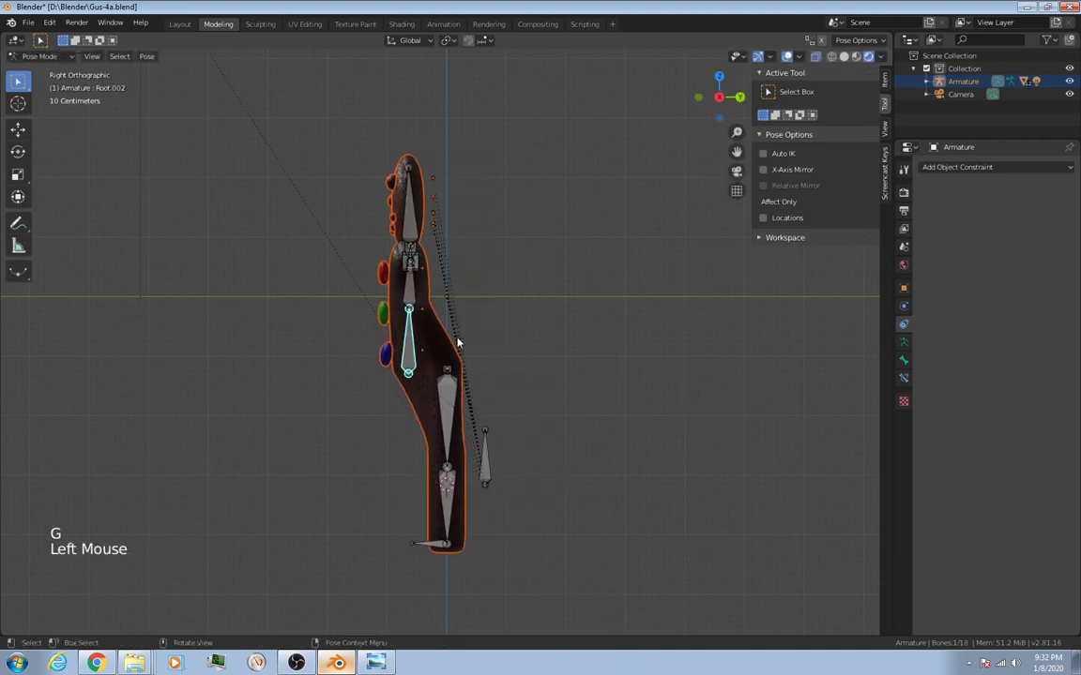
key("g")
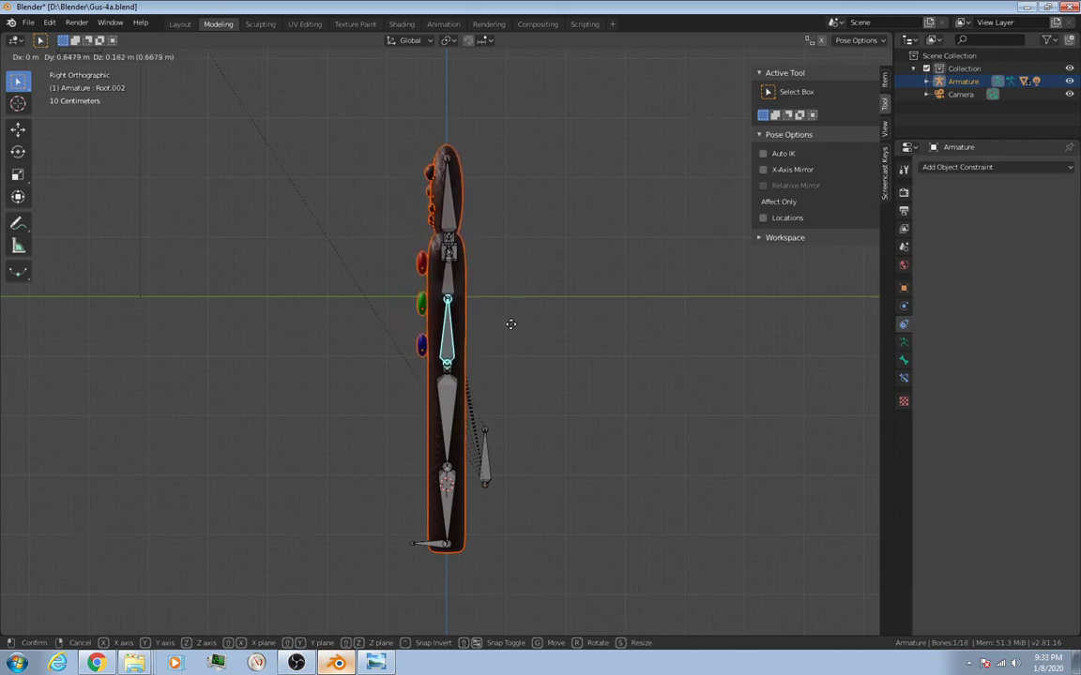
left_click(510, 321)
key("KP_1")
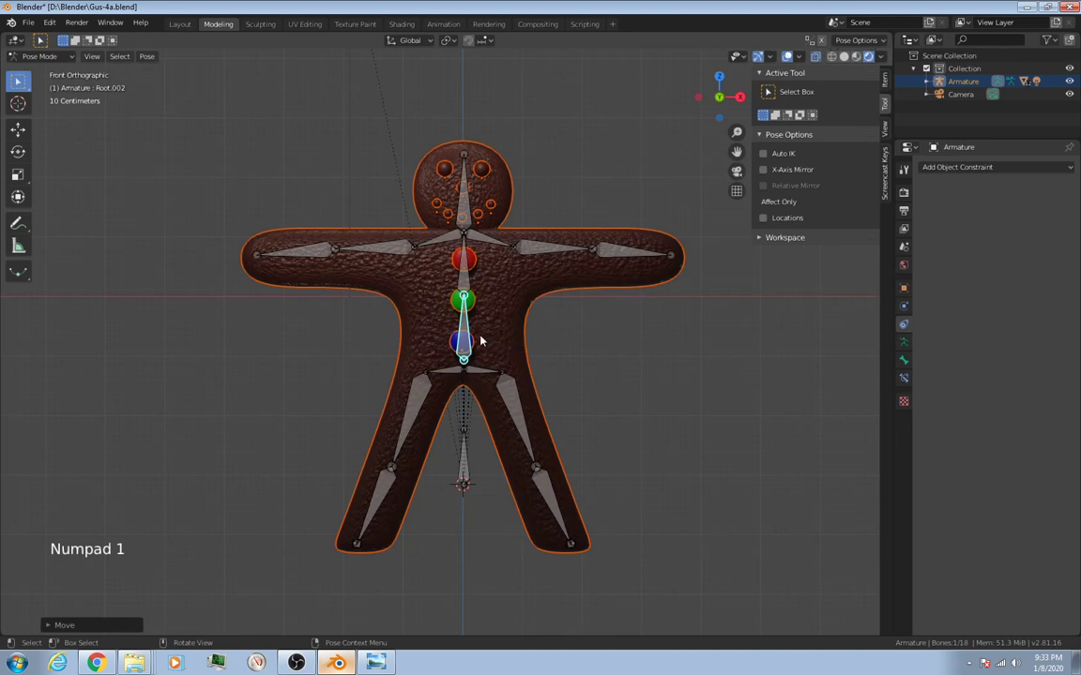
key("g")
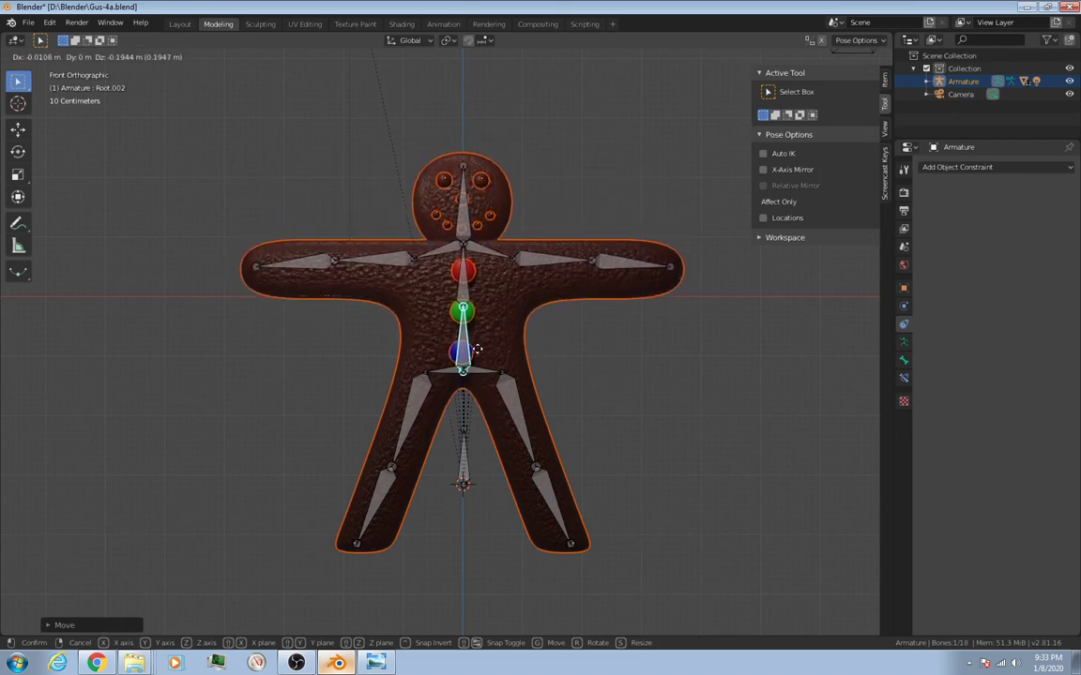
left_click(476, 349)
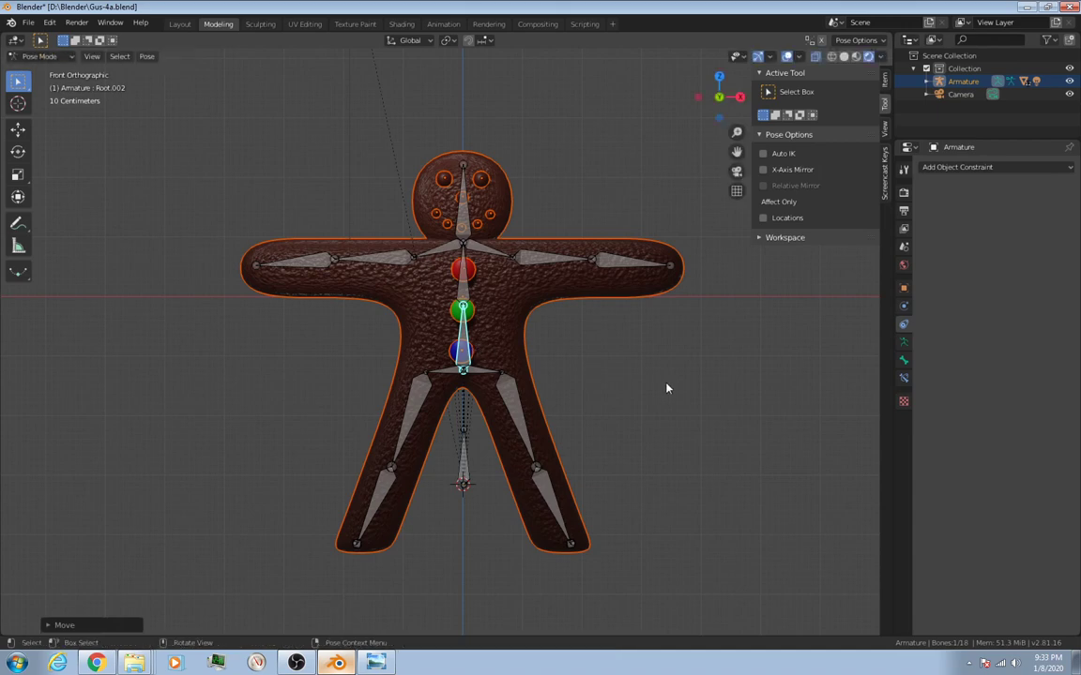
mouse_move(667, 387)
middle_mouse_down()
mouse_move(522, 372)
mouse_move(545, 362)
mouse_move(660, 378)
middle_mouse_up()
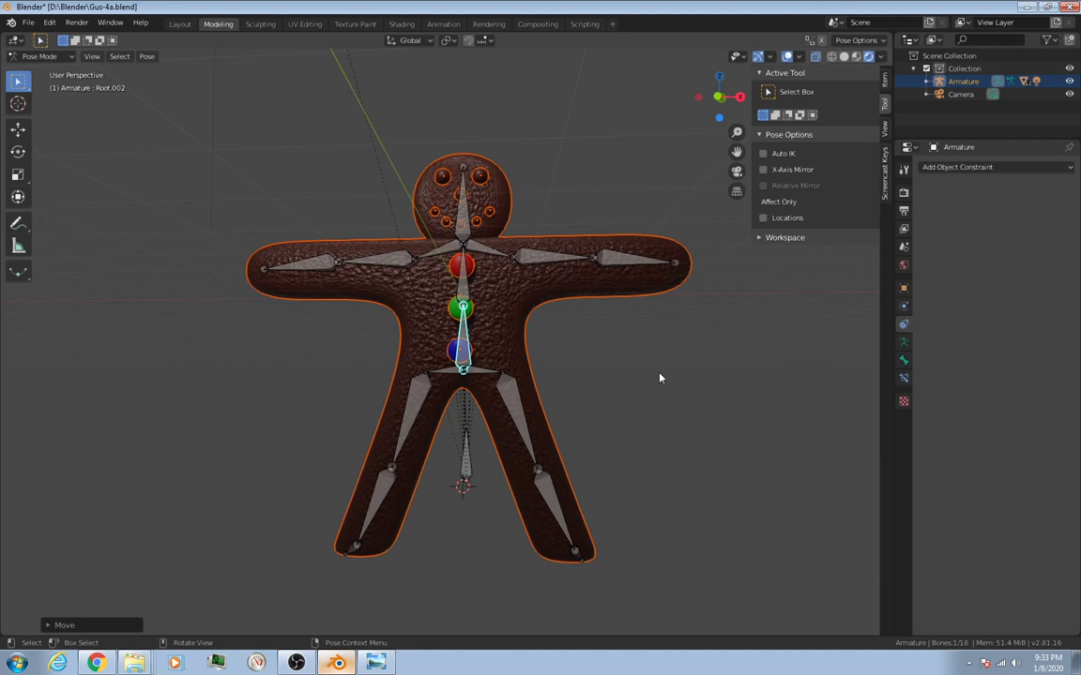
left_click(642, 272)
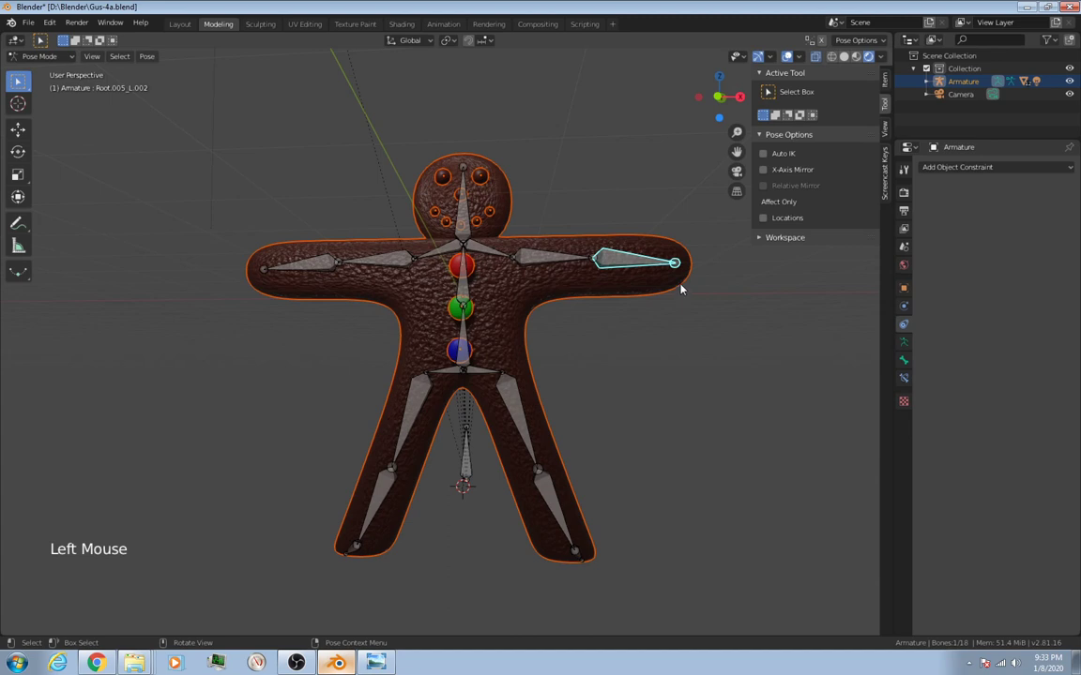
key("r")
key("Escape")
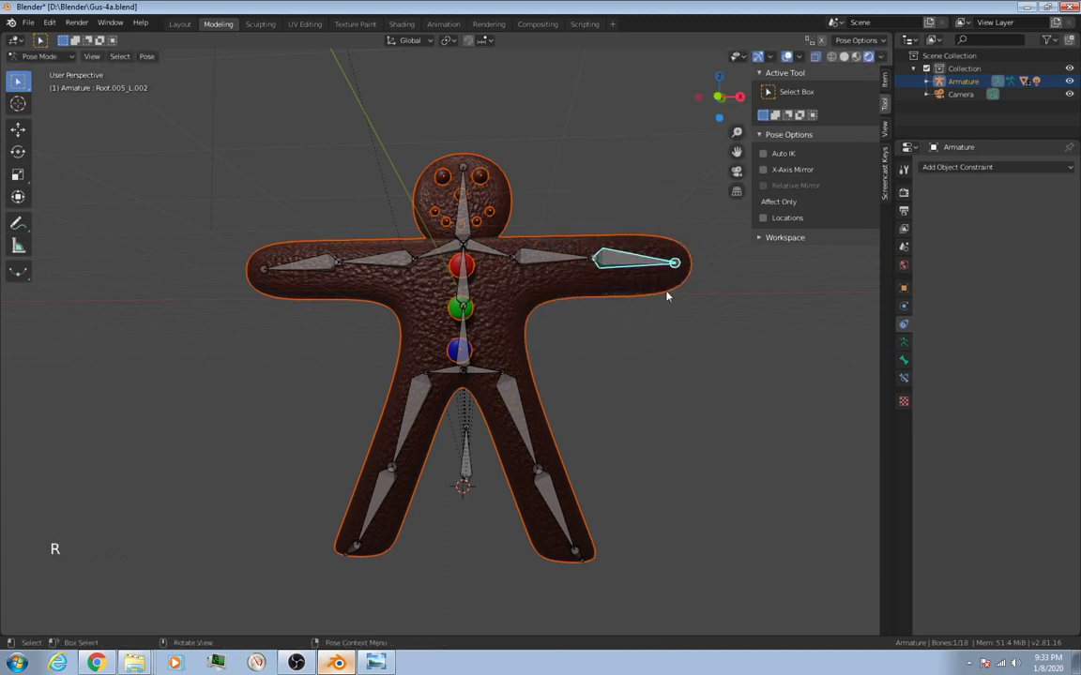